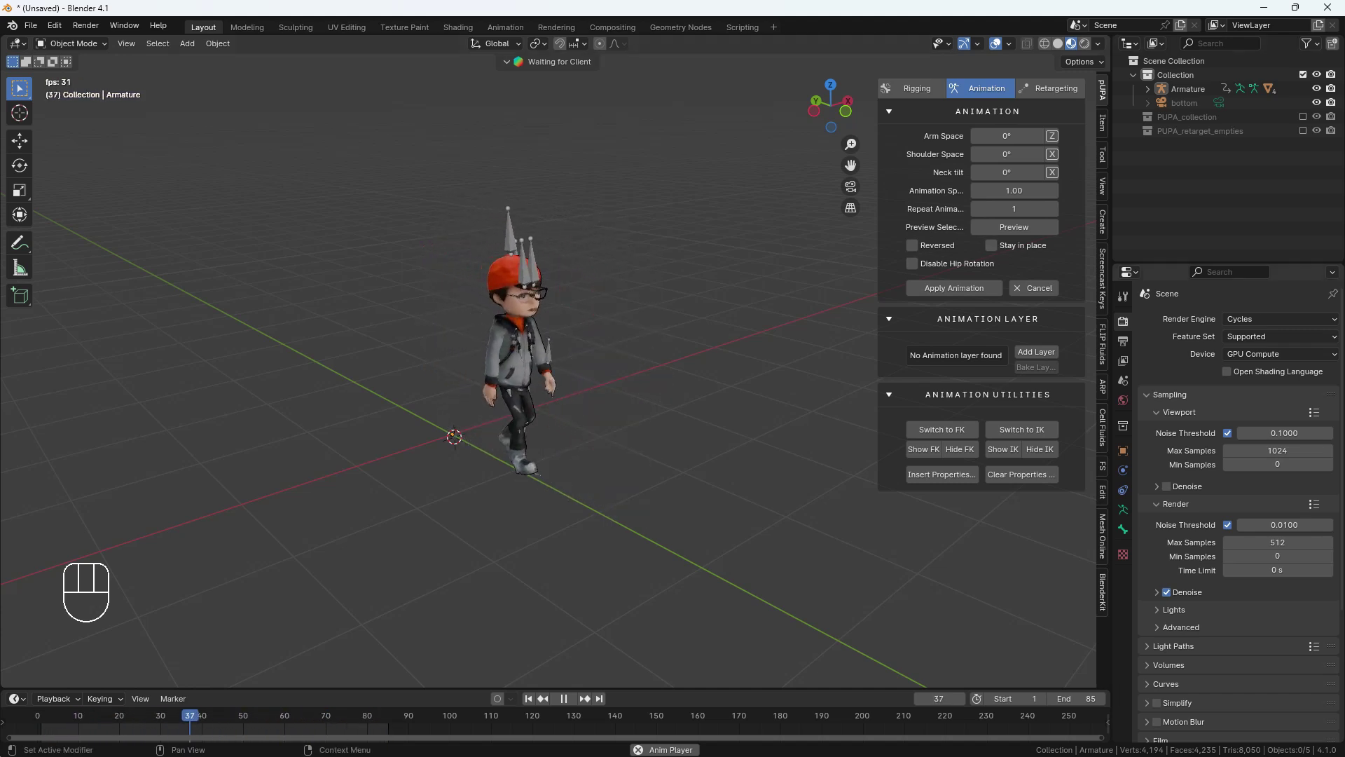
Try the Stay in place and Reversed options on the walking character's animation preview.
{"action": "left_click", "coordinate": [991, 245]}
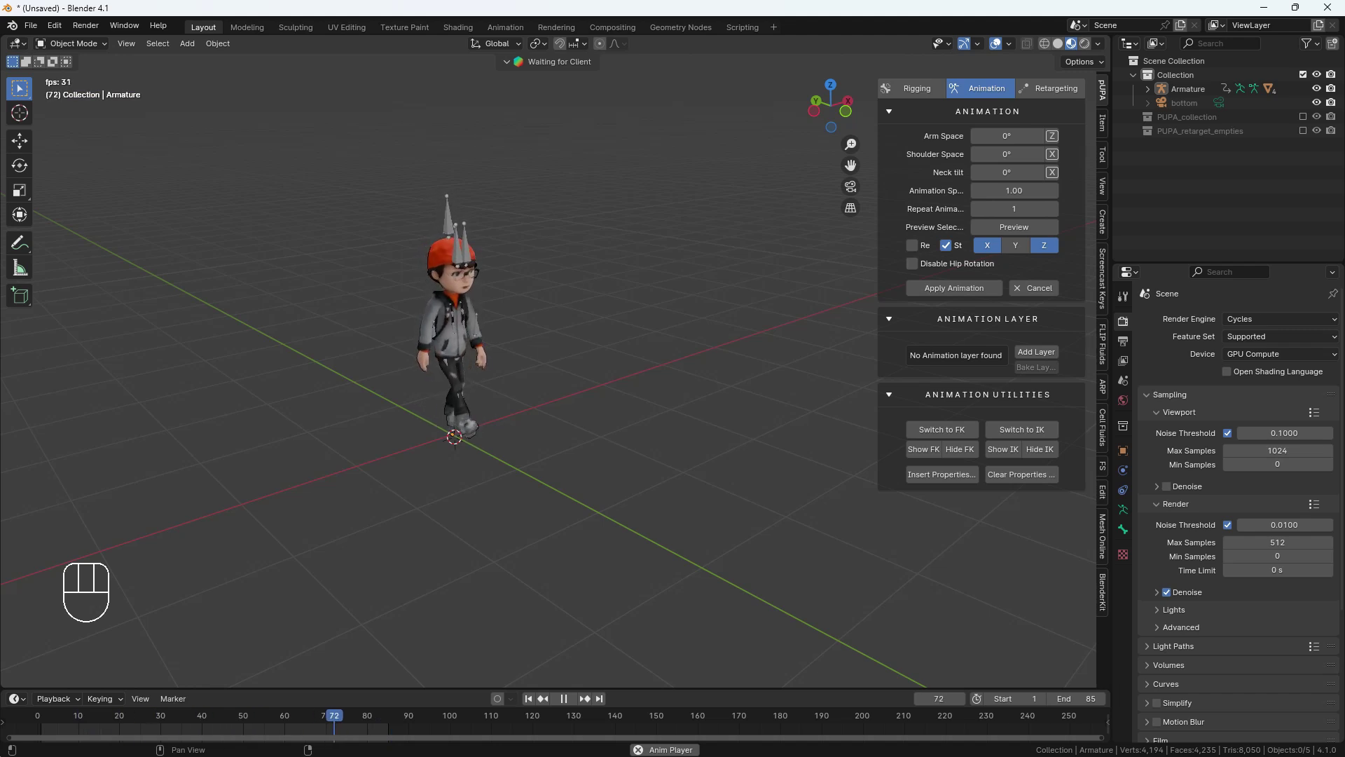
{"action": "left_click", "coordinate": [912, 245]}
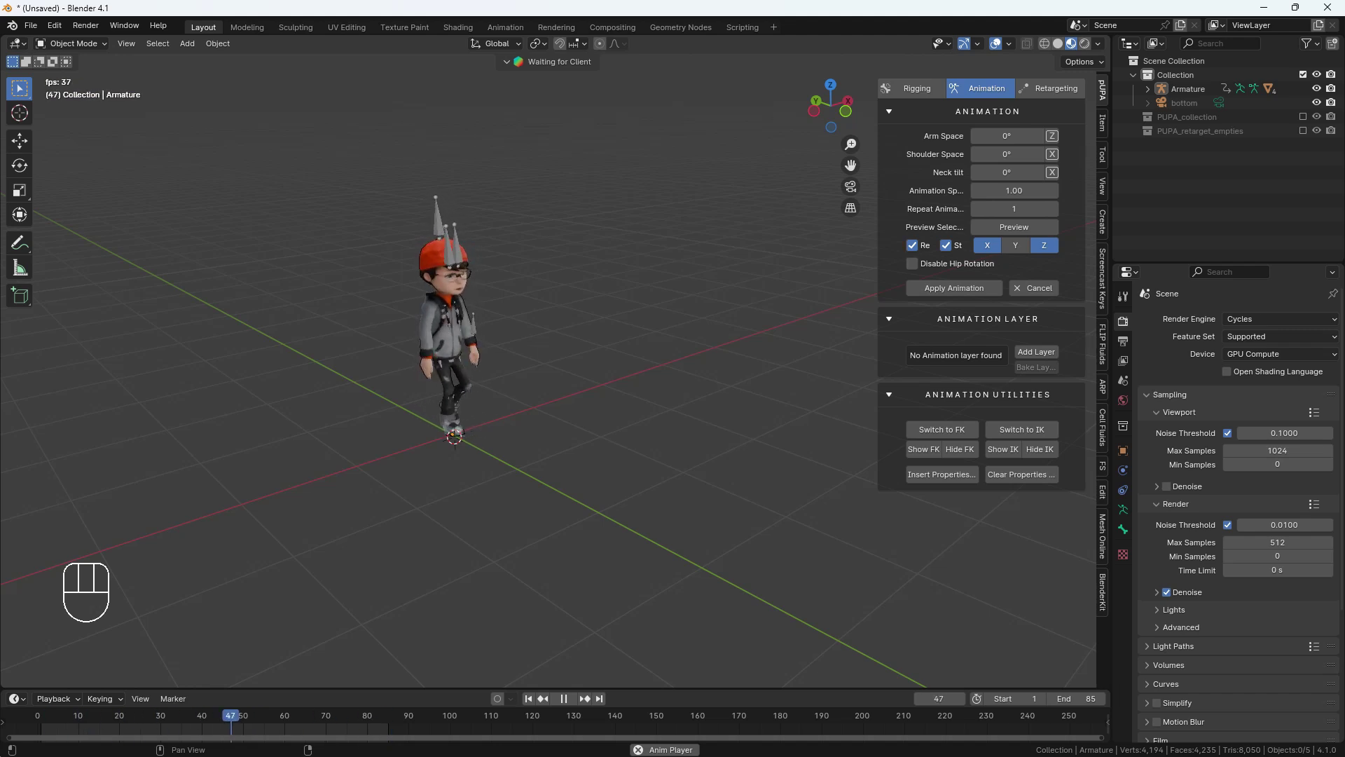
{"action": "left_click", "coordinate": [912, 245]}
{"action": "left_click", "coordinate": [946, 245]}
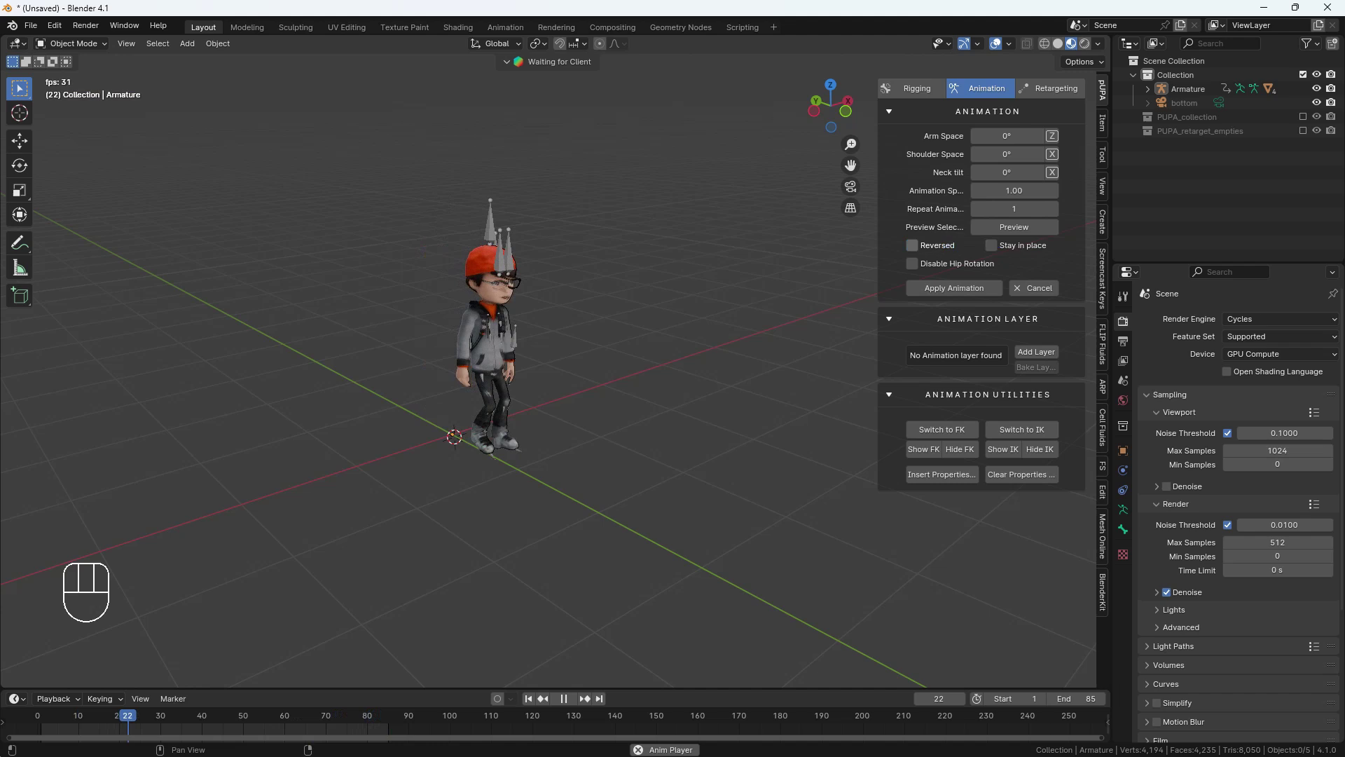
{"action": "left_click", "coordinate": [913, 246]}
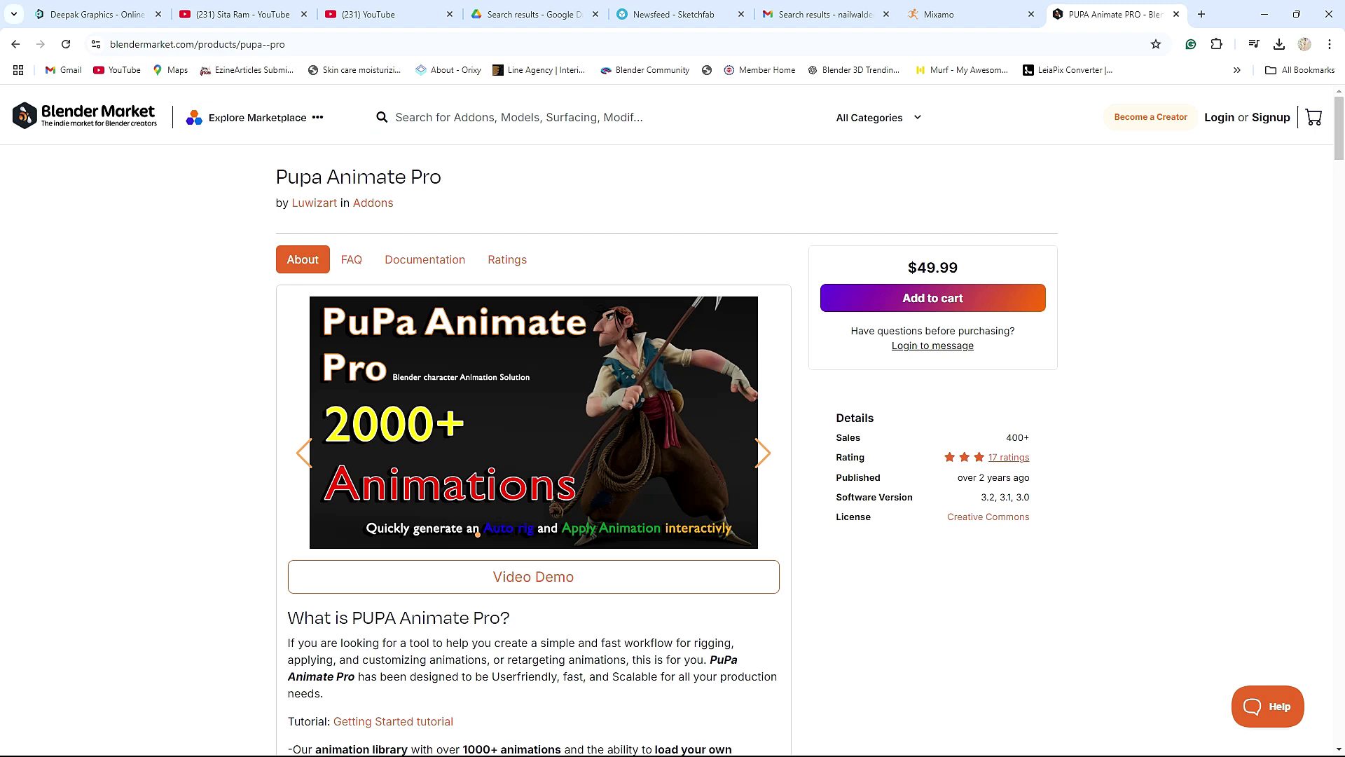
Switch from the Mixamo character page to Blender and delete the default camera, cube and light.
{"action": "left_click", "coordinate": [967, 14]}
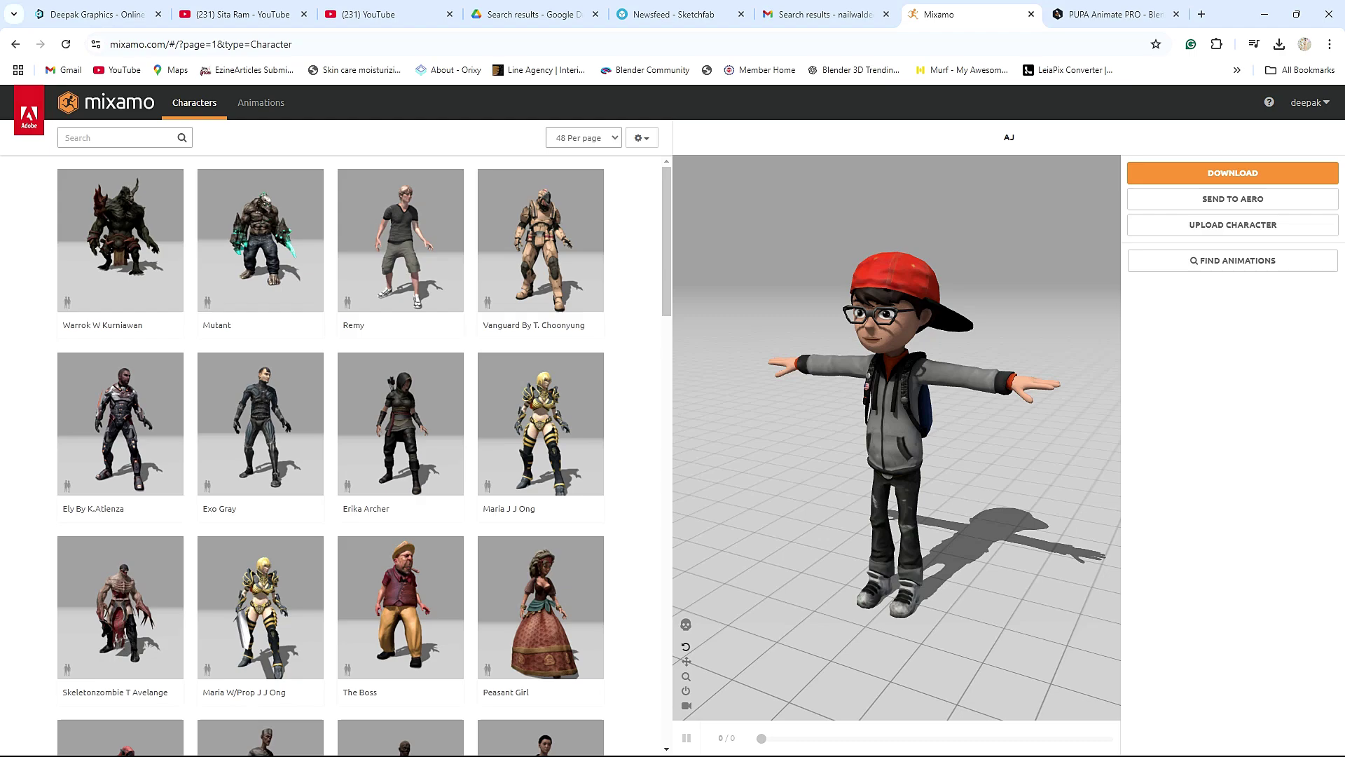
{"action": "key", "text": "alt+Tab"}
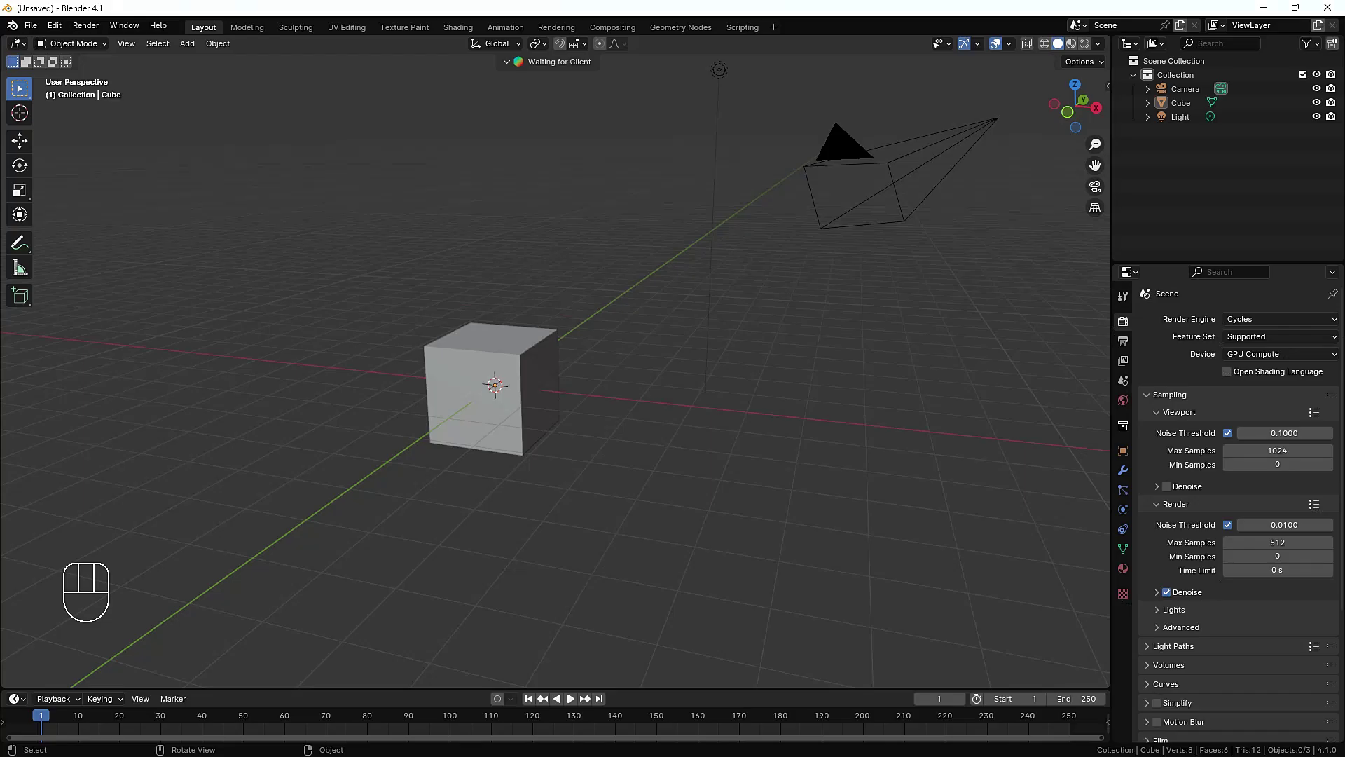
{"action": "left_click_drag", "start_coordinate": [286, 502], "coordinate": [996, 132]}
{"action": "key", "text": "Delete"}
Import the FBX file Boy.fbx from the Downloads folder into the empty scene.
{"action": "left_click", "coordinate": [31, 25]}
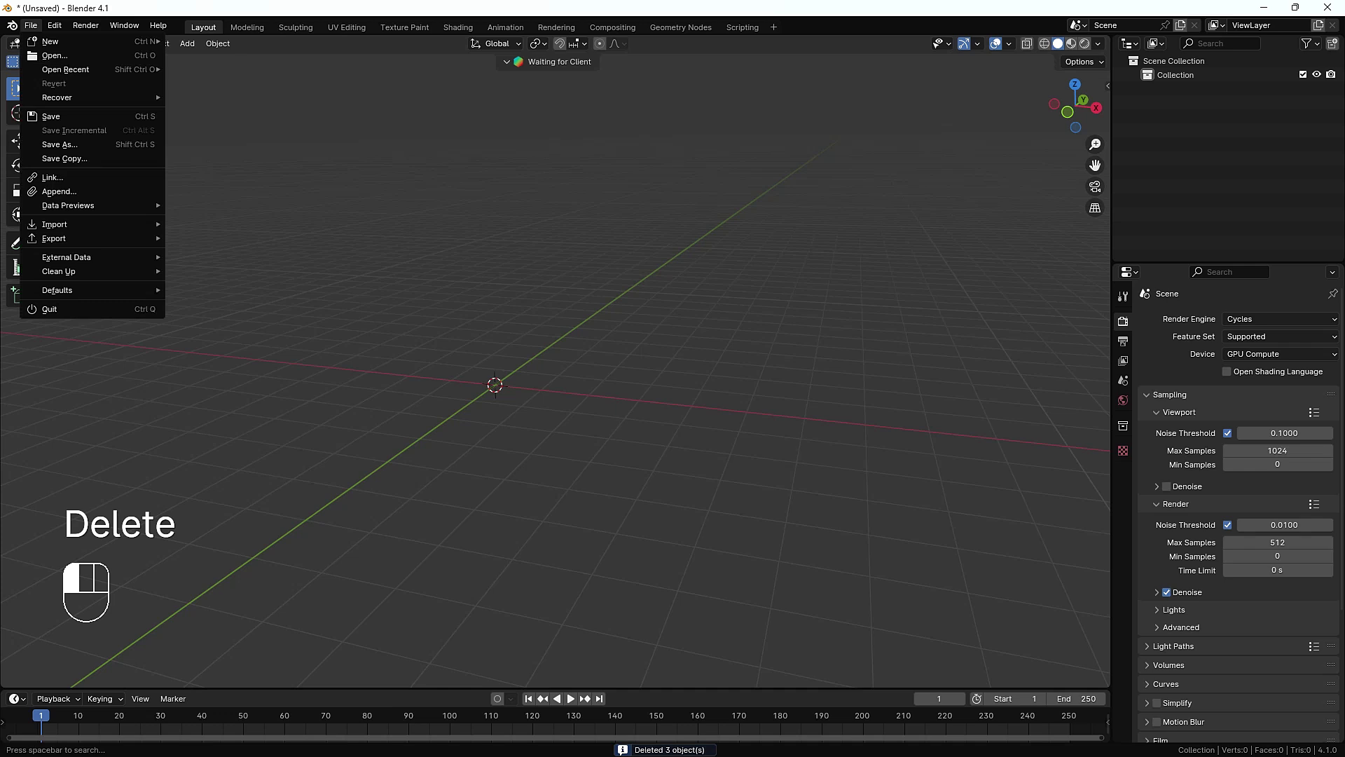
{"action": "mouse_move", "coordinate": [84, 224]}
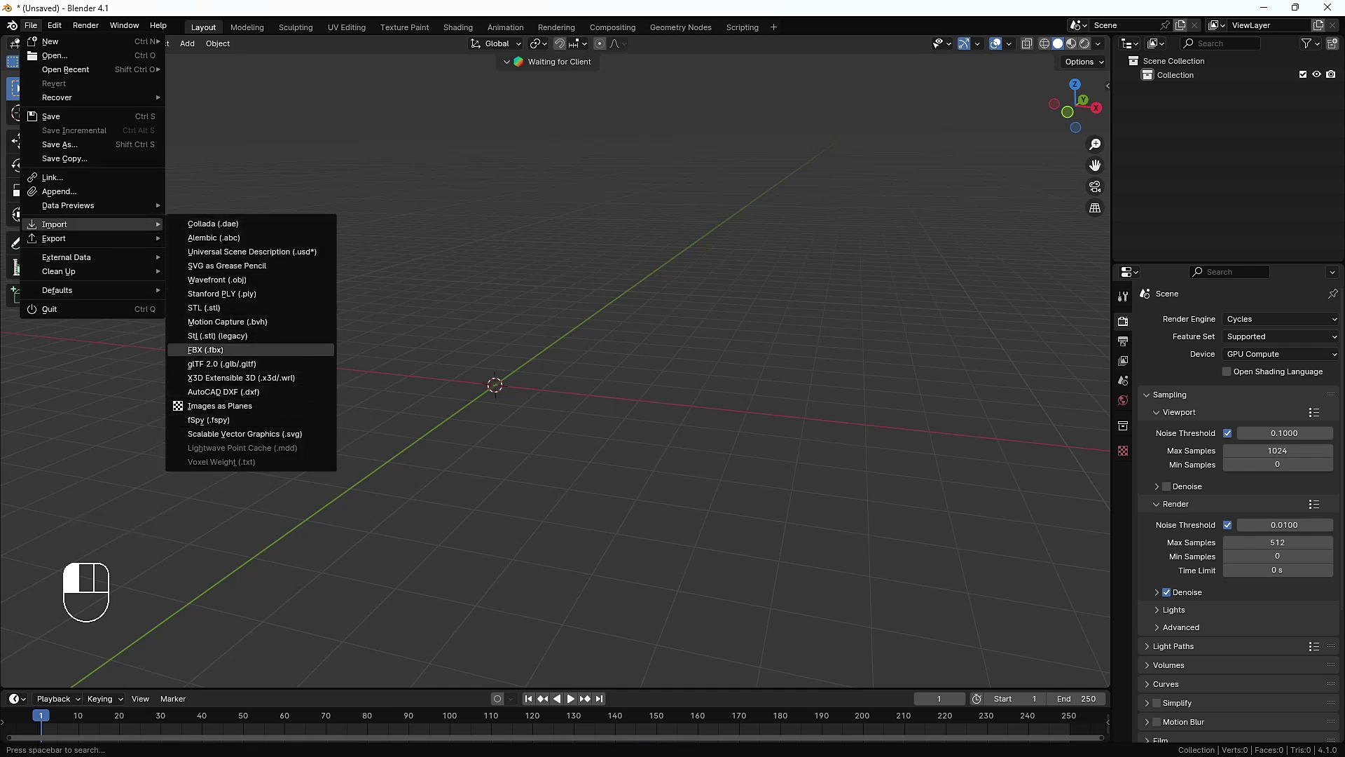
{"action": "left_click", "coordinate": [206, 350]}
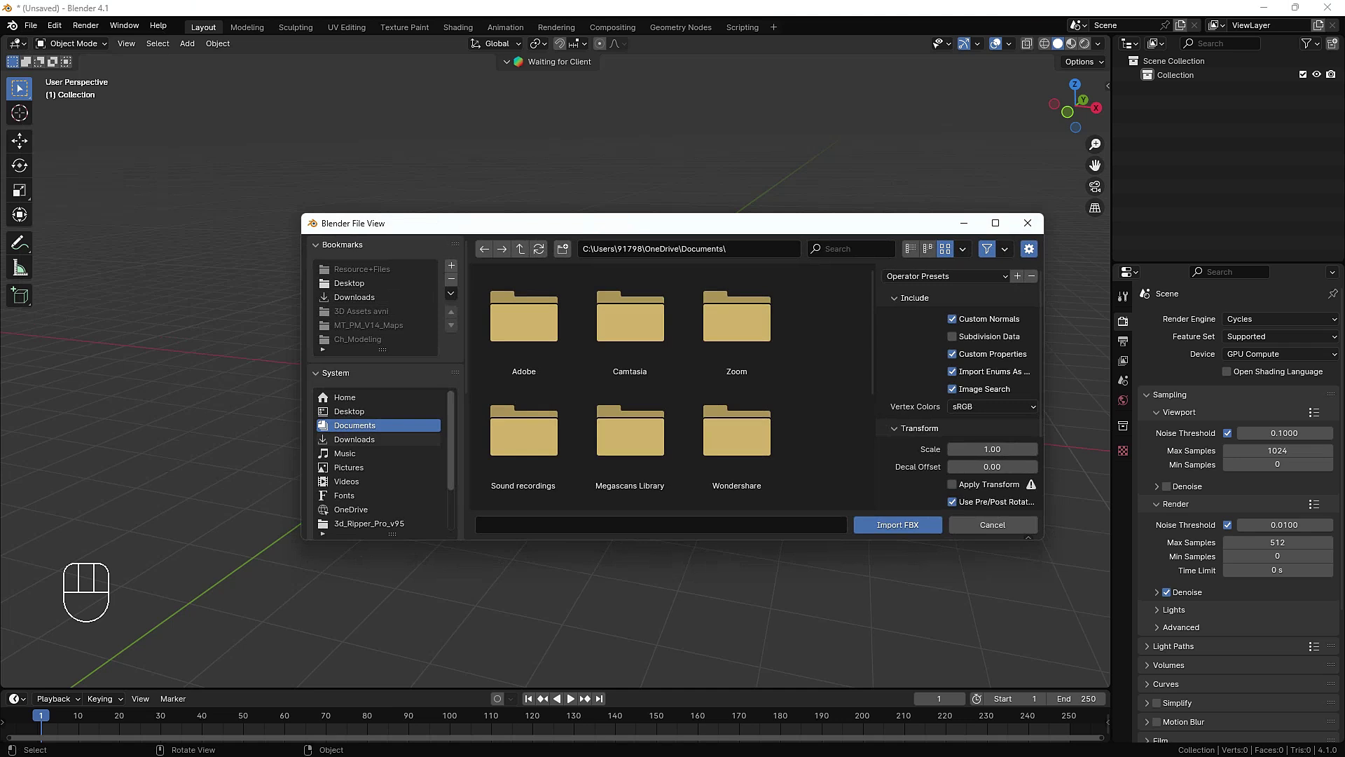
{"action": "left_click", "coordinate": [354, 439]}
{"action": "scroll", "coordinate": [630, 332], "scroll_direction": "down", "scroll_amount": 5}
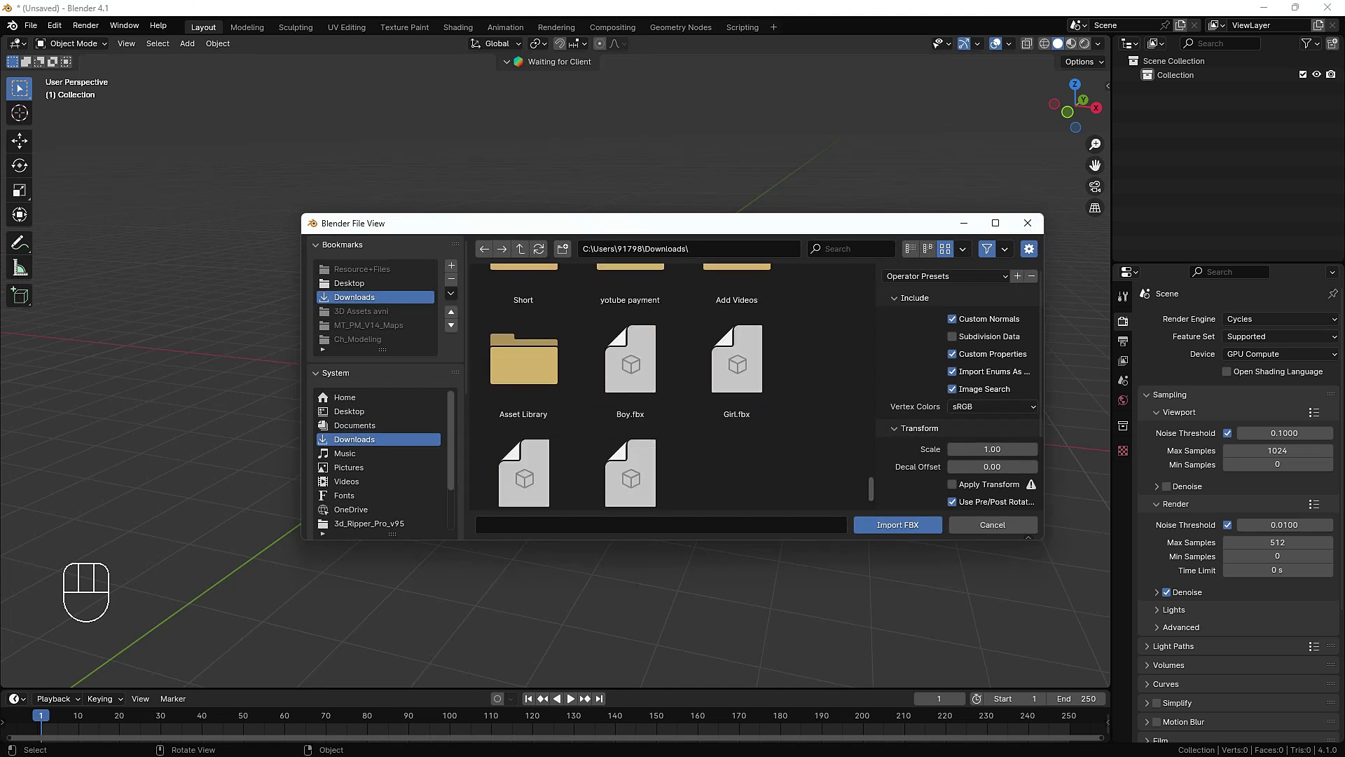
{"action": "double_click", "coordinate": [631, 329]}
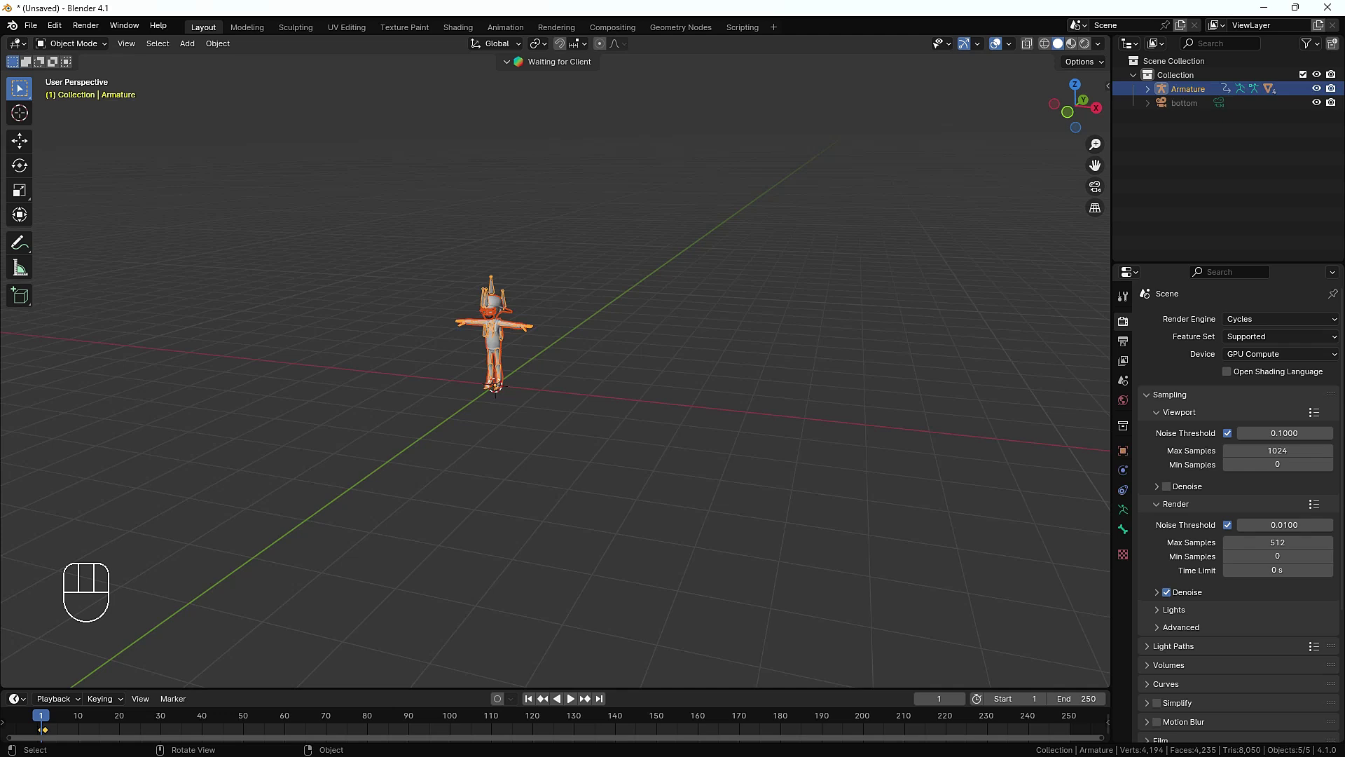
Inspect the imported character and look over the add-ons list in the preferences.
{"action": "scroll", "coordinate": [485, 349], "scroll_direction": "up", "scroll_amount": 6}
{"action": "middle_click_drag", "start_coordinate": [485, 349], "coordinate": [579, 339]}
{"action": "middle_click_drag", "start_coordinate": [579, 338], "coordinate": [593, 412], "text": "shift"}
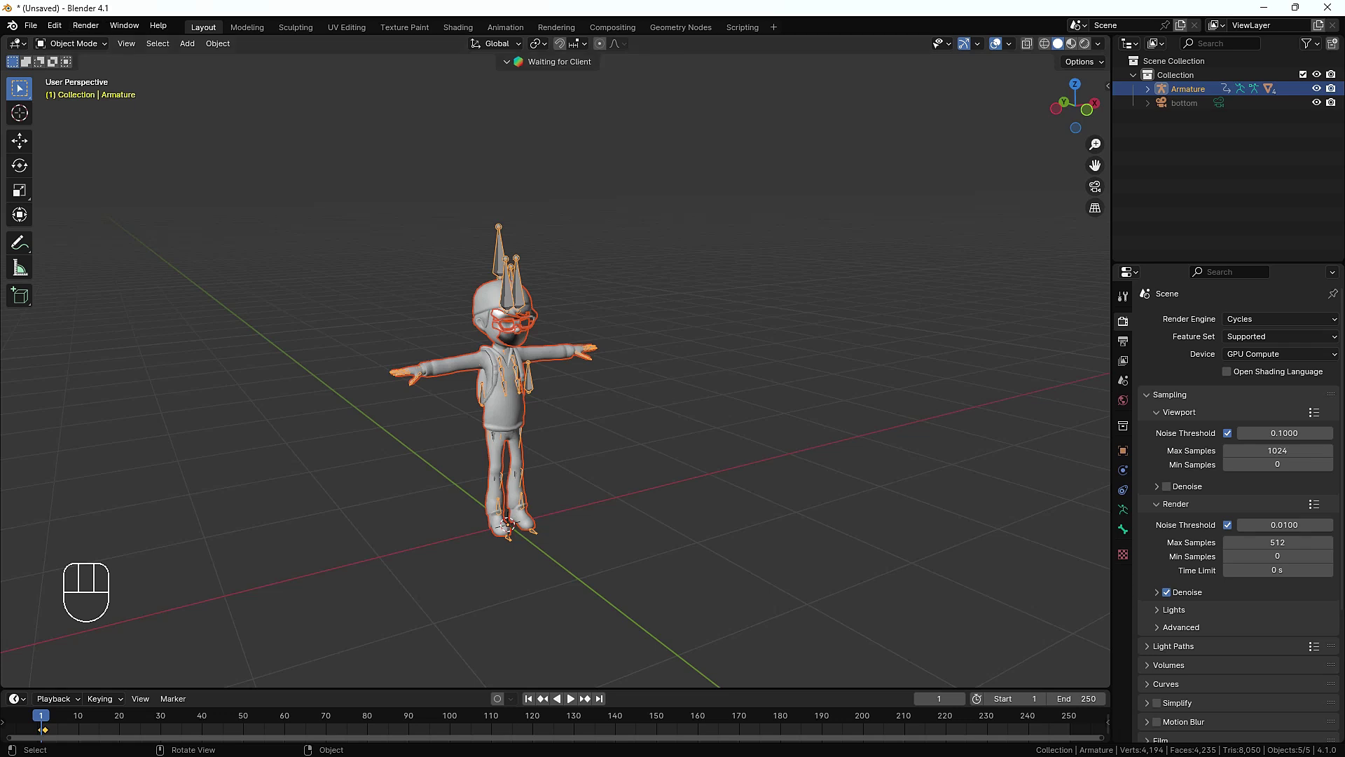
{"action": "left_click", "coordinate": [54, 25]}
{"action": "left_click", "coordinate": [77, 206]}
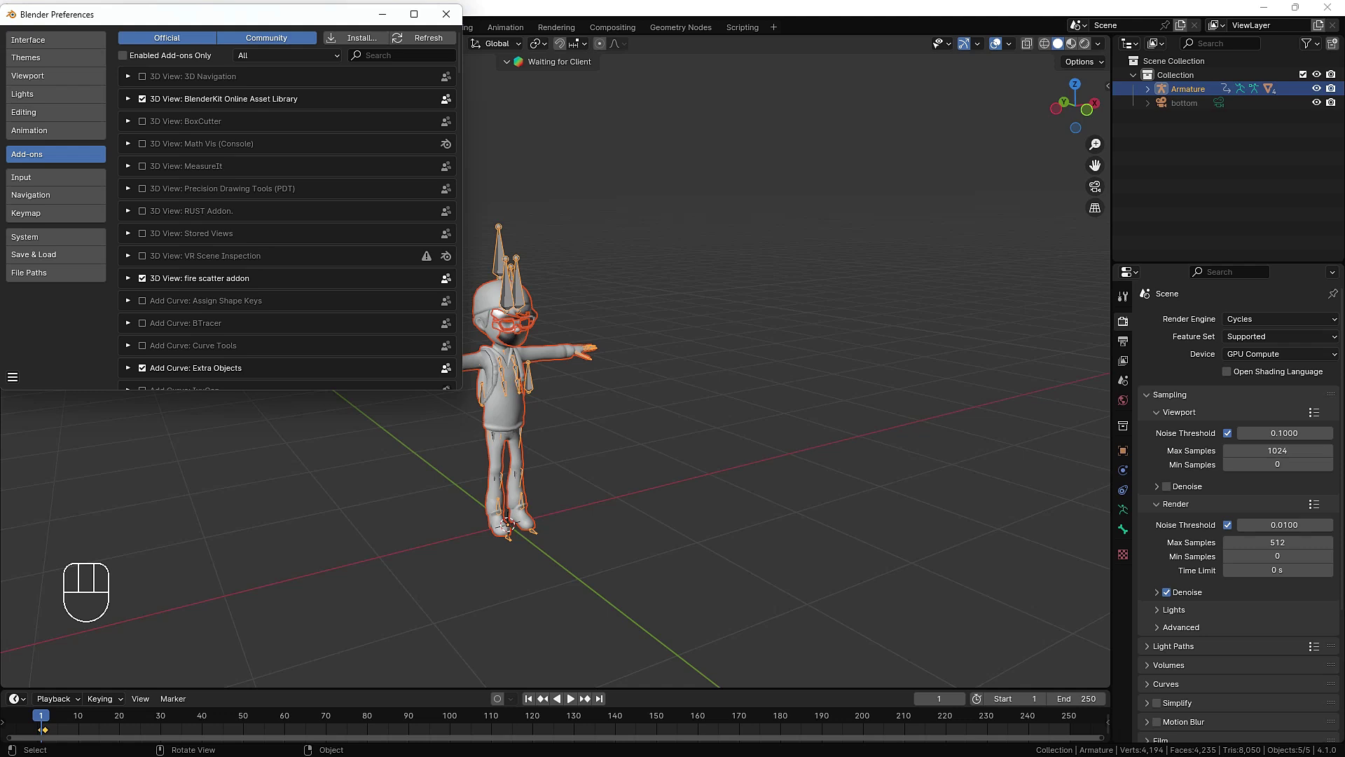
{"action": "left_click", "coordinate": [446, 14]}
Deselect the character and display the viewport in Material Preview shading.
{"action": "left_click", "coordinate": [771, 210]}
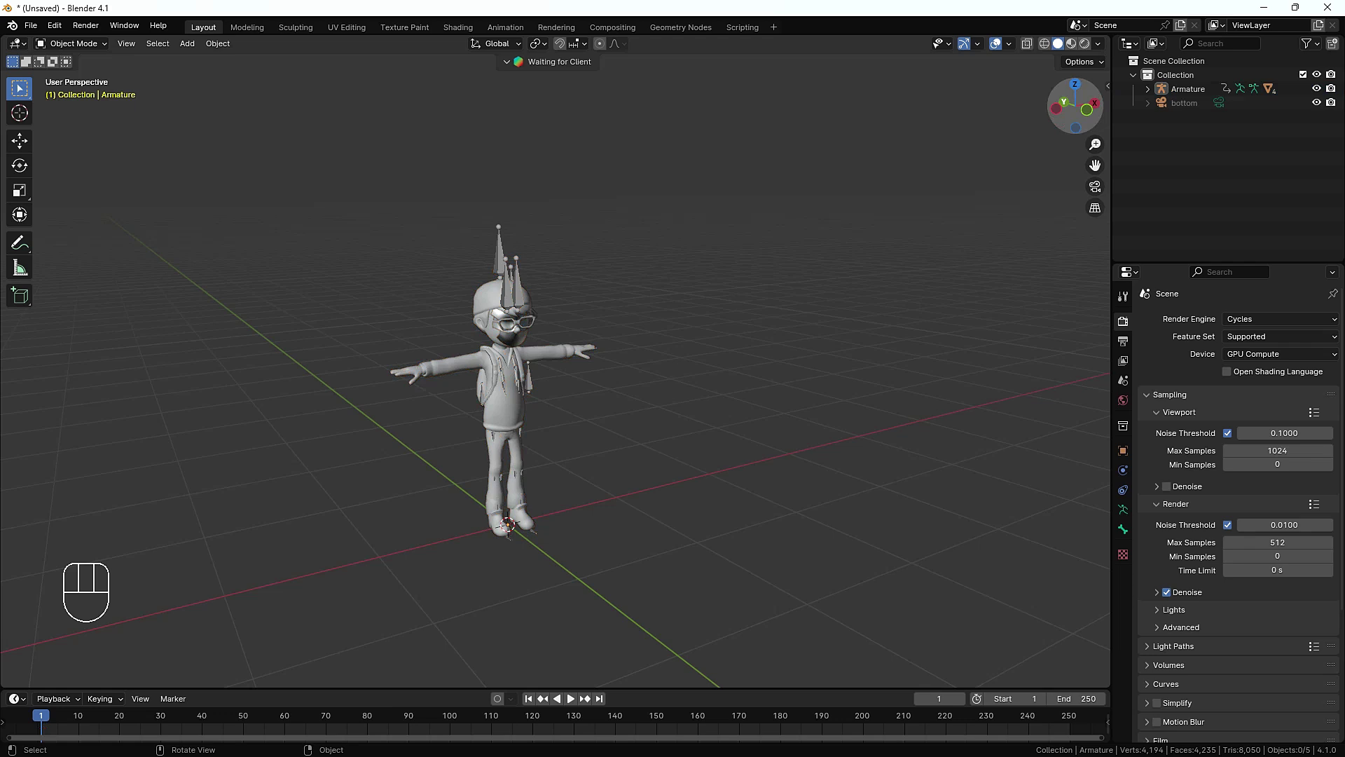
{"action": "left_click", "coordinate": [1071, 44]}
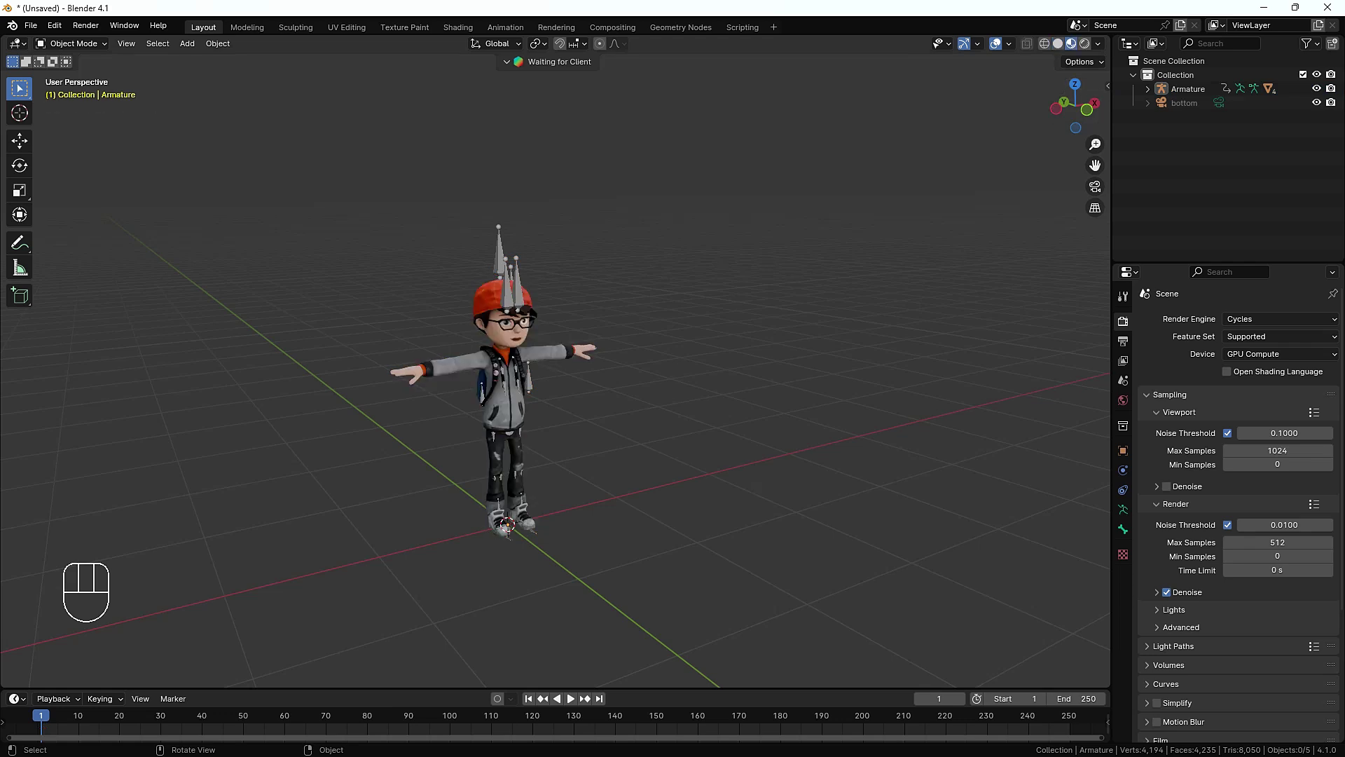
{"action": "mouse_move", "coordinate": [560, 385]}
{"action": "middle_mouse_down"}
{"action": "mouse_move", "coordinate": [494, 387]}
{"action": "mouse_move", "coordinate": [547, 389]}
{"action": "middle_mouse_up"}
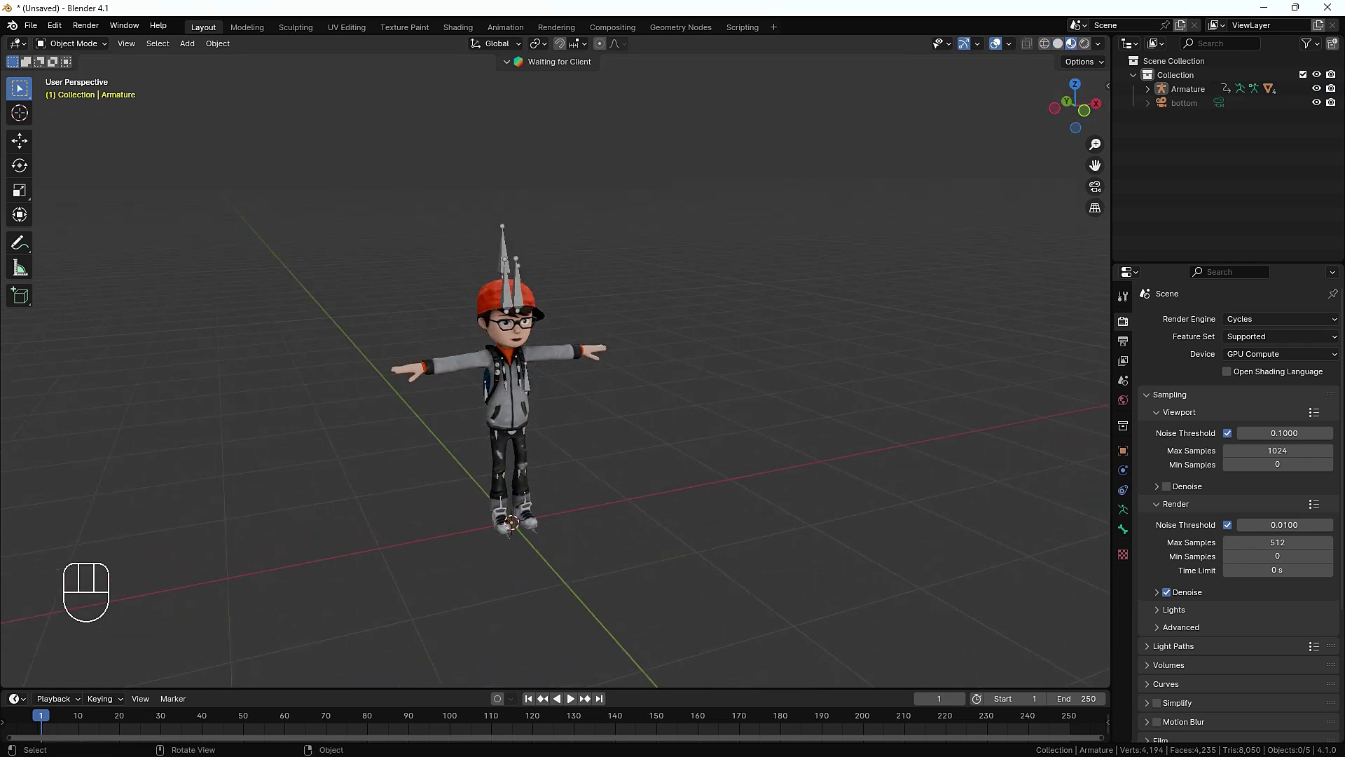
Select the character's armature and set the PuPa animation rig target to Mixamo_Vr1.
{"action": "key", "text": "n"}
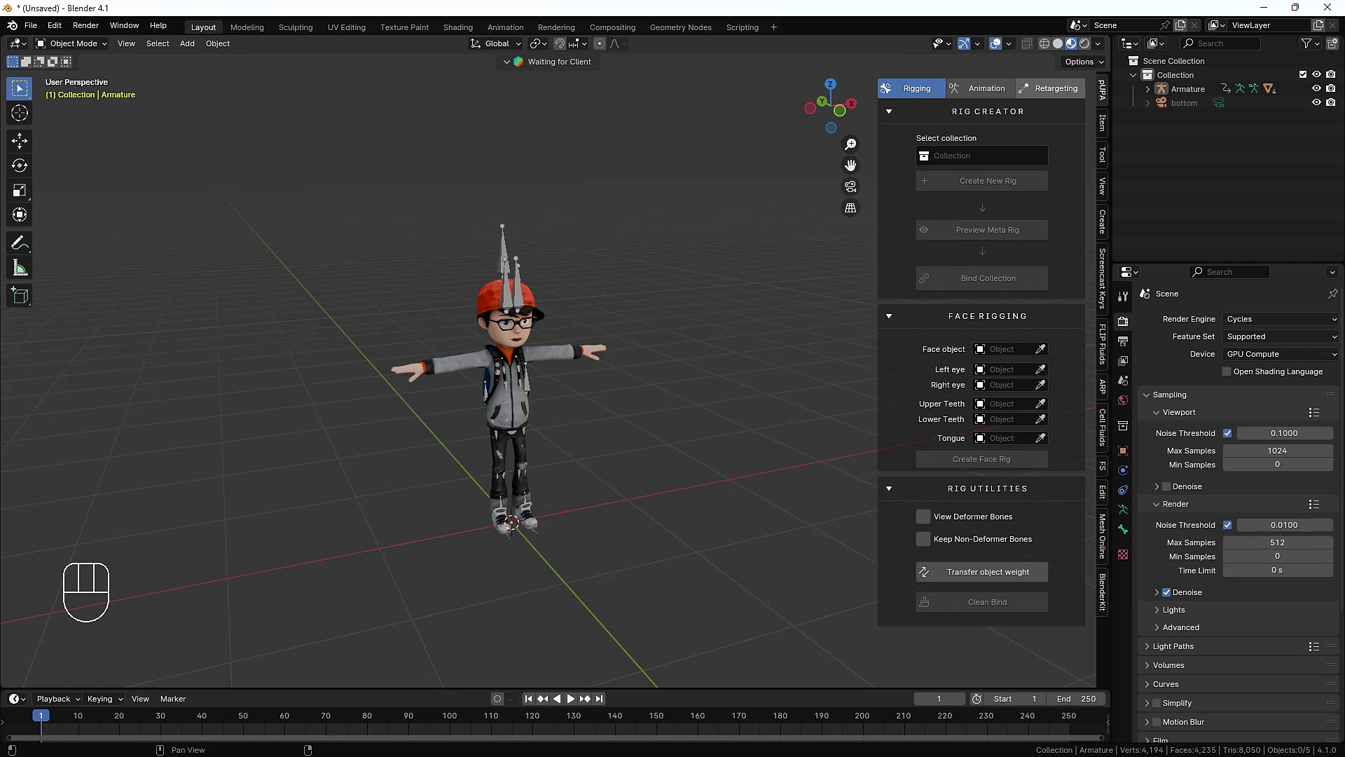
{"action": "left_click", "coordinate": [503, 252]}
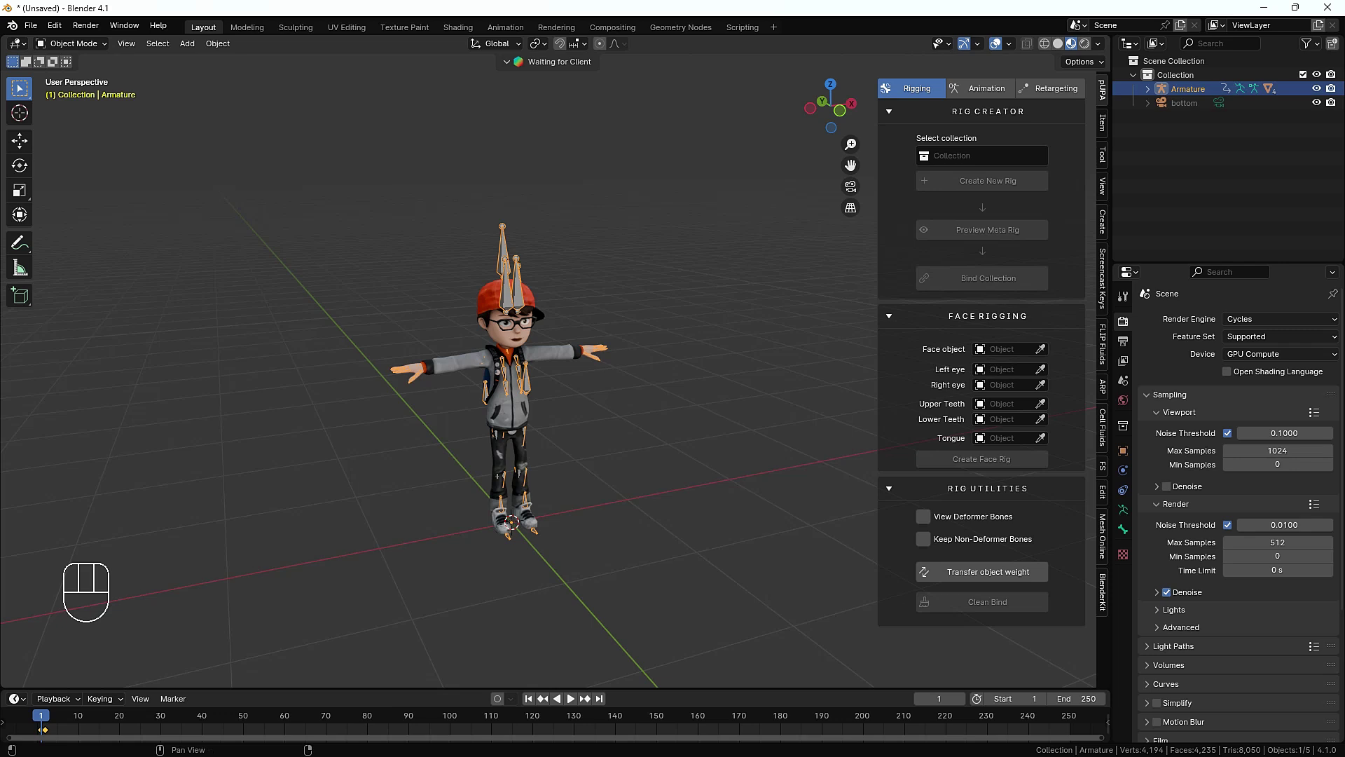
{"action": "left_click", "coordinate": [981, 88]}
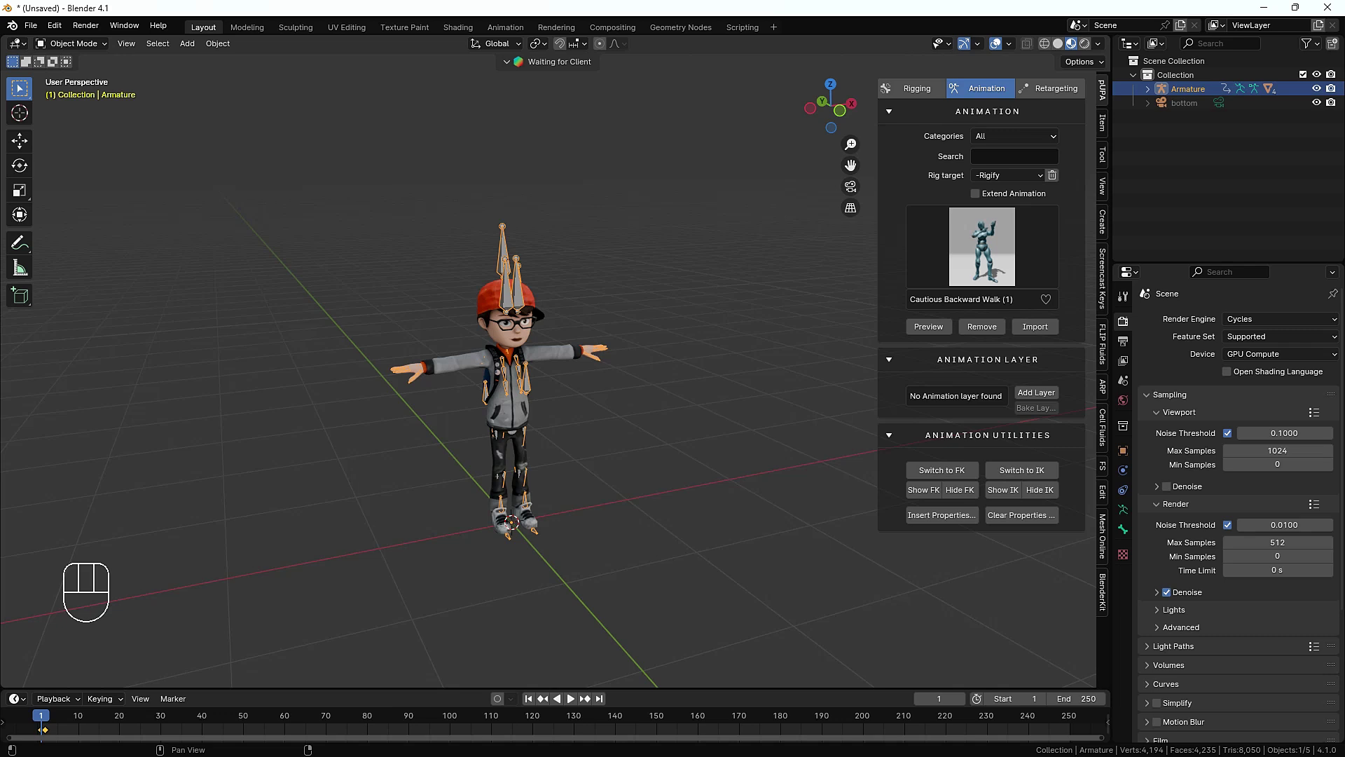
{"action": "left_click", "coordinate": [1007, 175]}
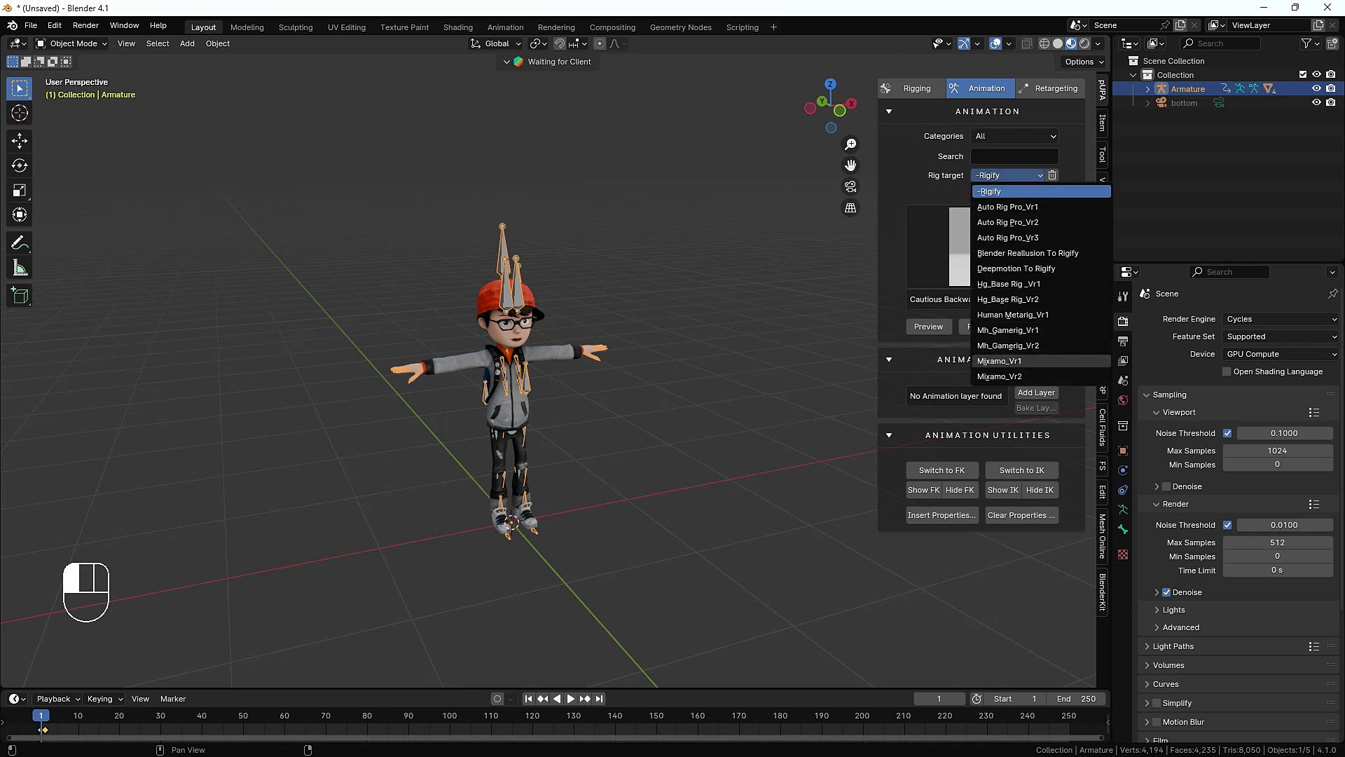
{"action": "left_click", "coordinate": [999, 361]}
{"action": "left_click", "coordinate": [1007, 175]}
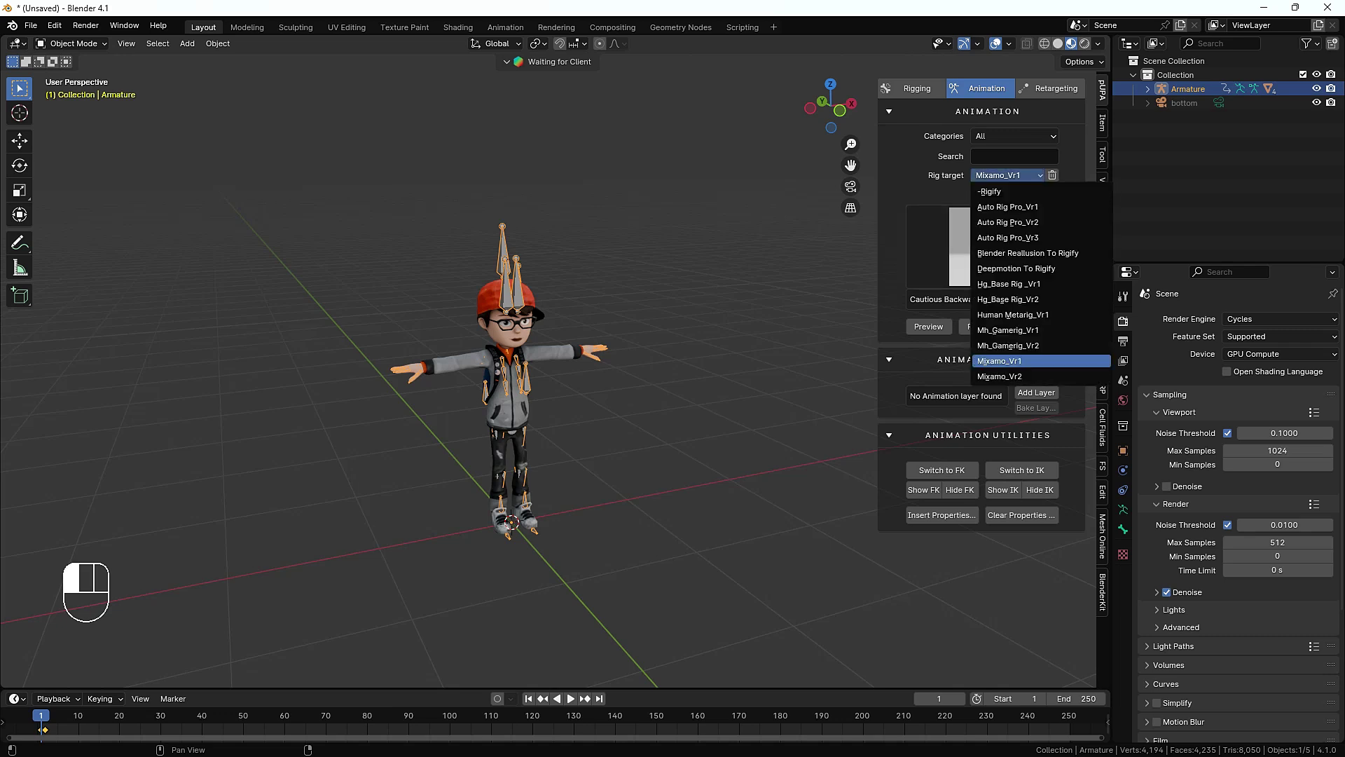
{"action": "left_click", "coordinate": [999, 361]}
{"action": "left_click", "coordinate": [1007, 175]}
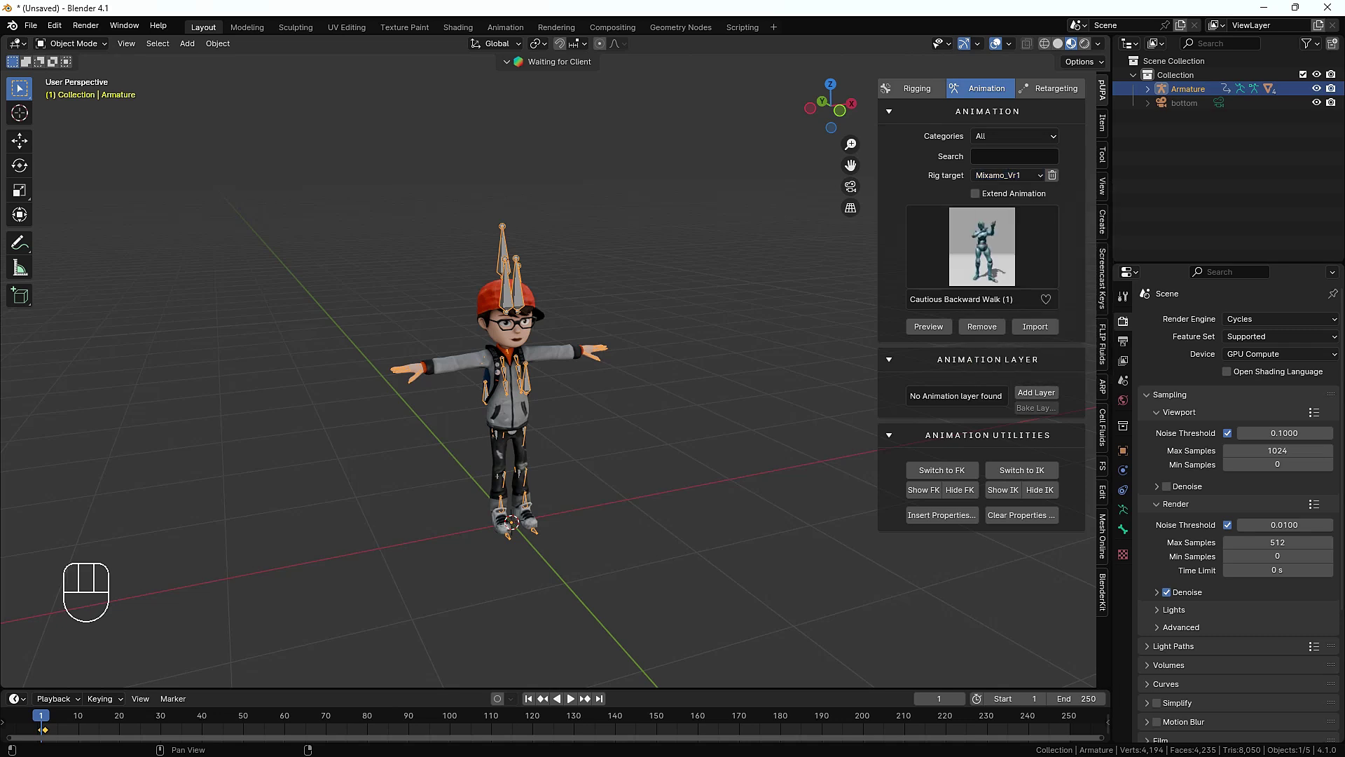
{"action": "left_click", "coordinate": [1007, 175]}
Browse the thumbnails of the available animations in the PuPa library.
{"action": "left_click", "coordinate": [981, 246]}
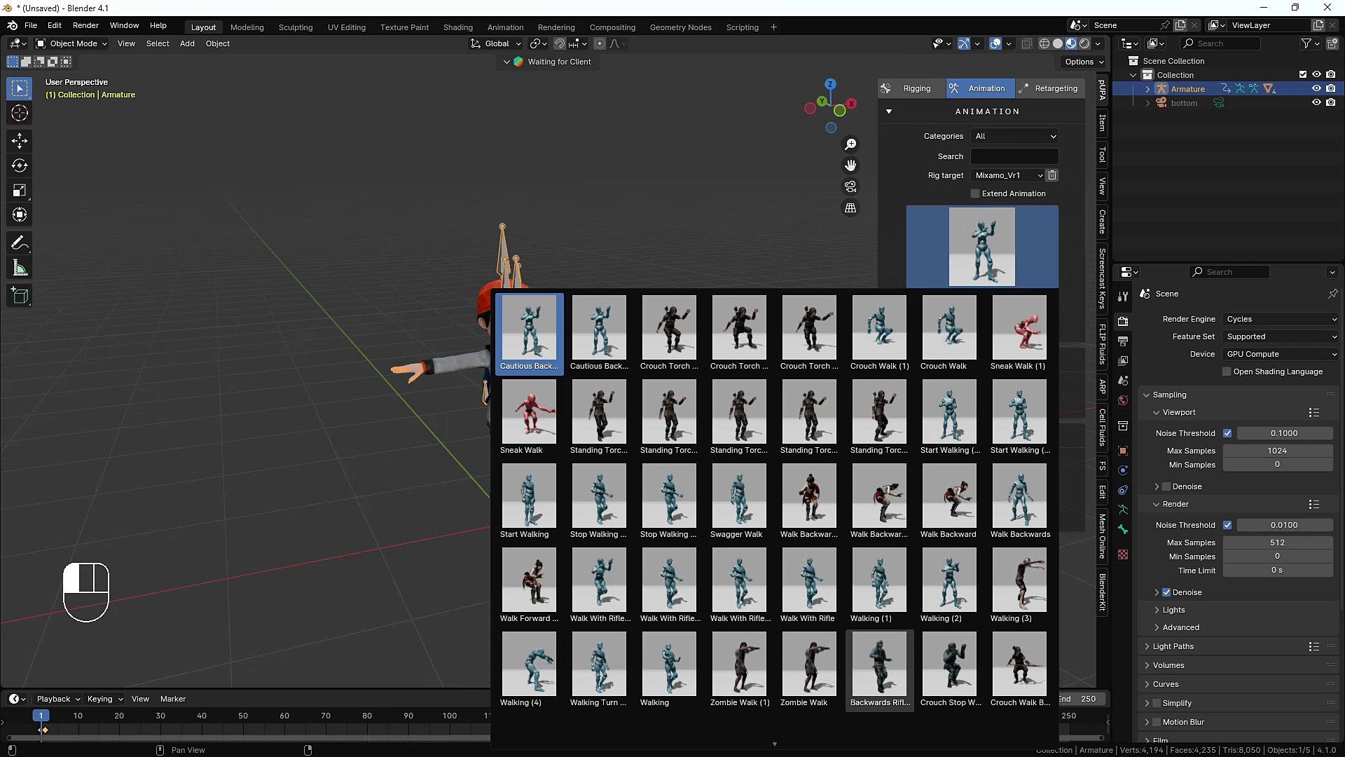
{"action": "scroll", "coordinate": [879, 669], "scroll_direction": "down", "scroll_amount": 2}
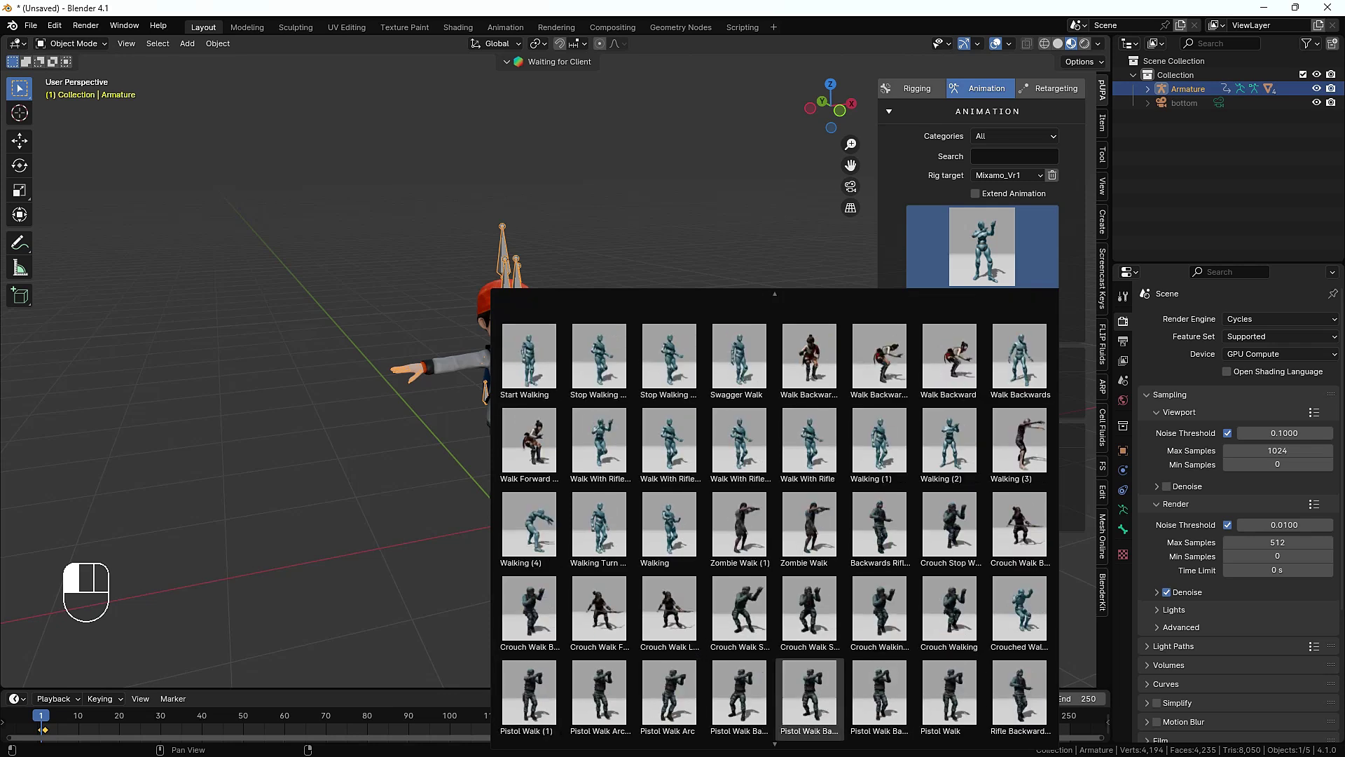
{"action": "scroll", "coordinate": [809, 694], "scroll_direction": "down", "scroll_amount": 4}
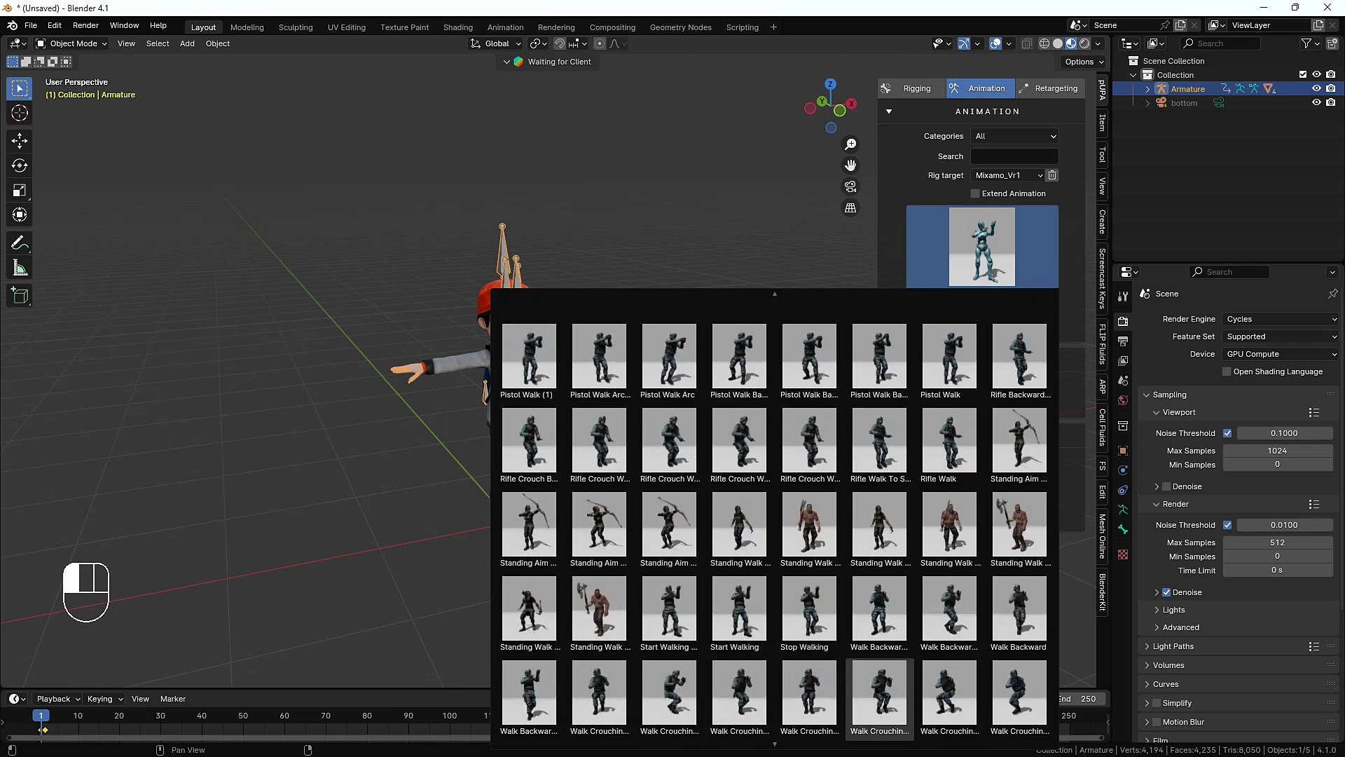
{"action": "scroll", "coordinate": [879, 694], "scroll_direction": "down", "scroll_amount": 2}
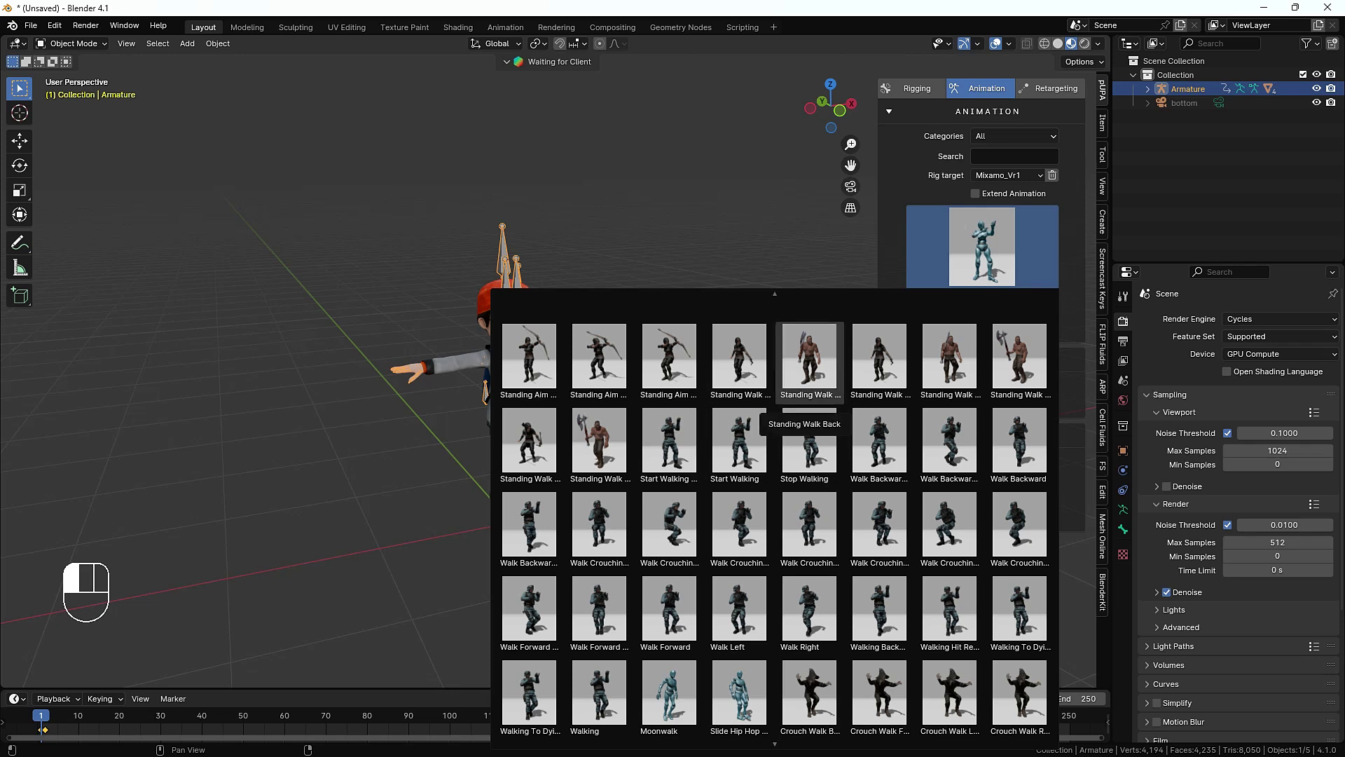
Search the animation library for "walk" and choose the Swagger Walk animation.
{"action": "left_click", "coordinate": [1016, 156]}
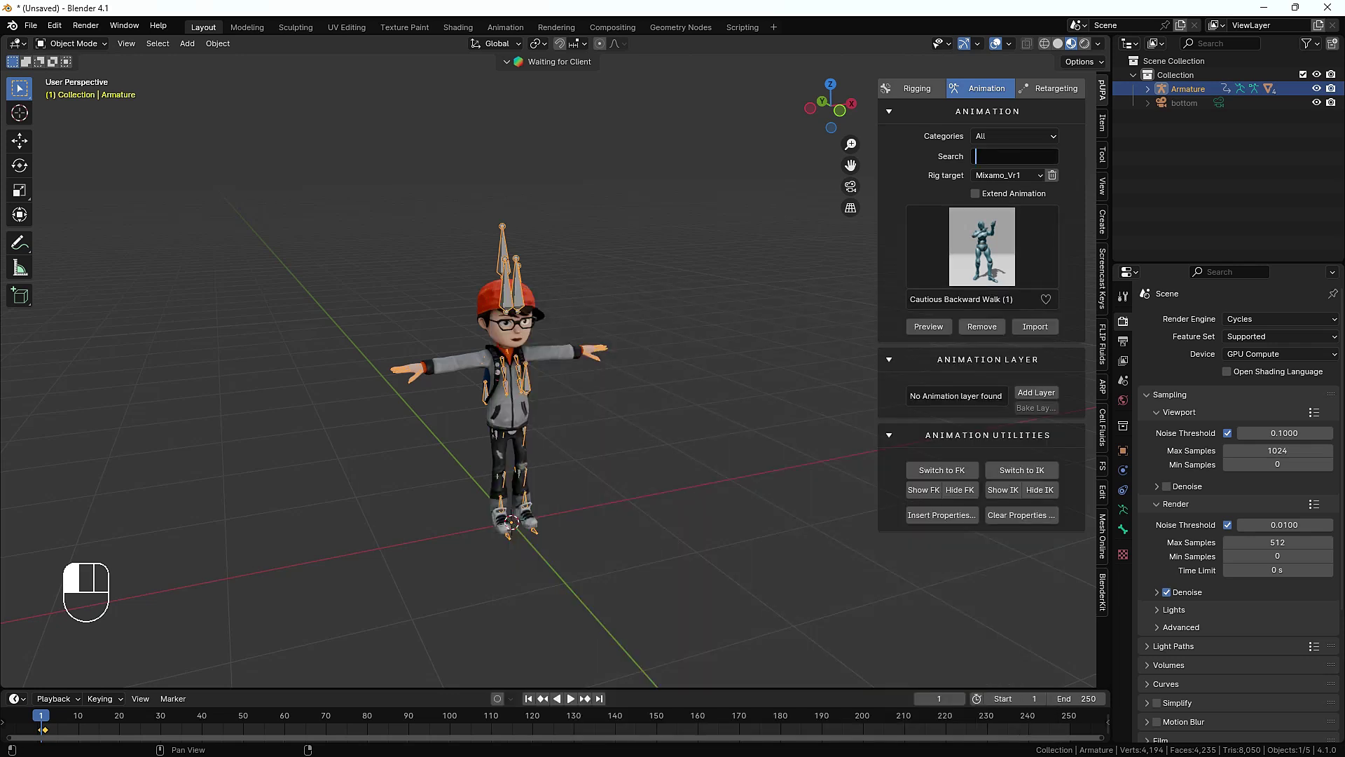
{"action": "type", "text": "walk"}
{"action": "key", "text": "Return"}
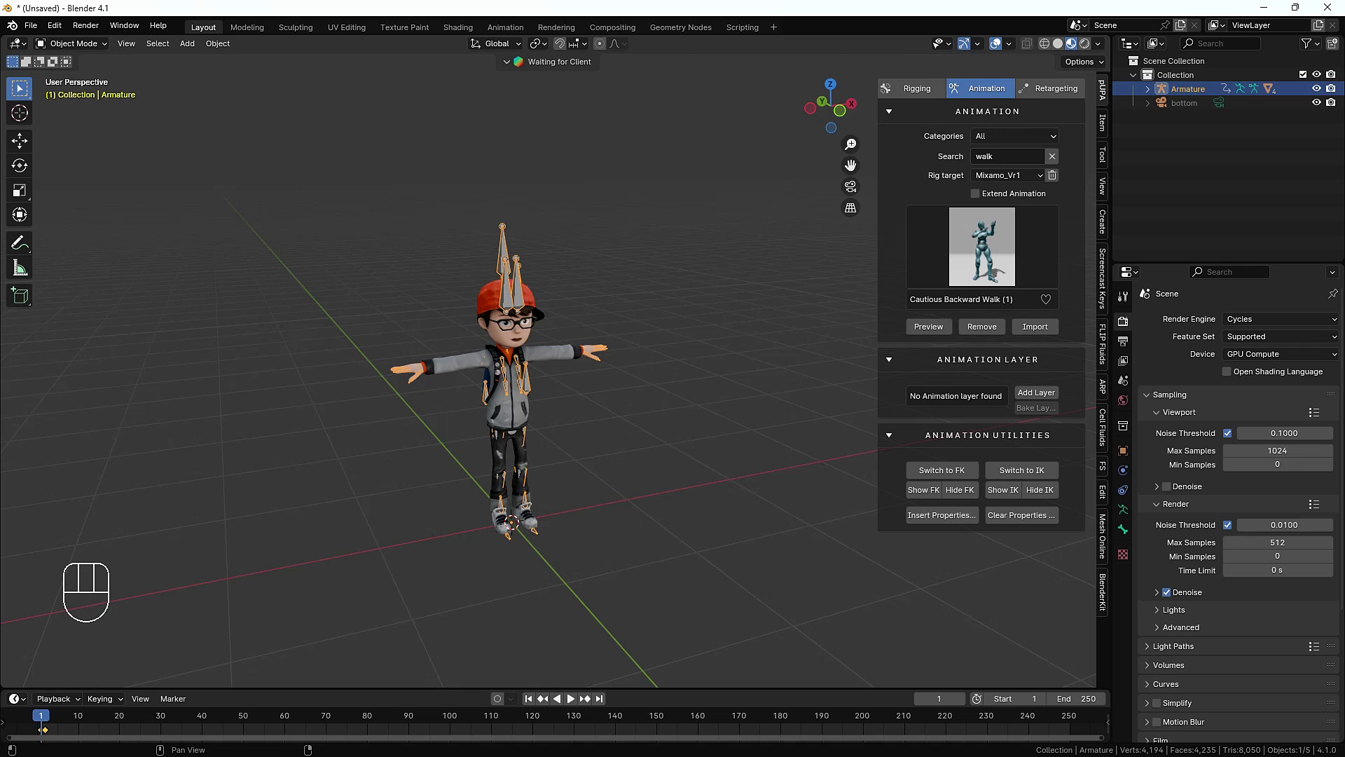
{"action": "left_click", "coordinate": [981, 245]}
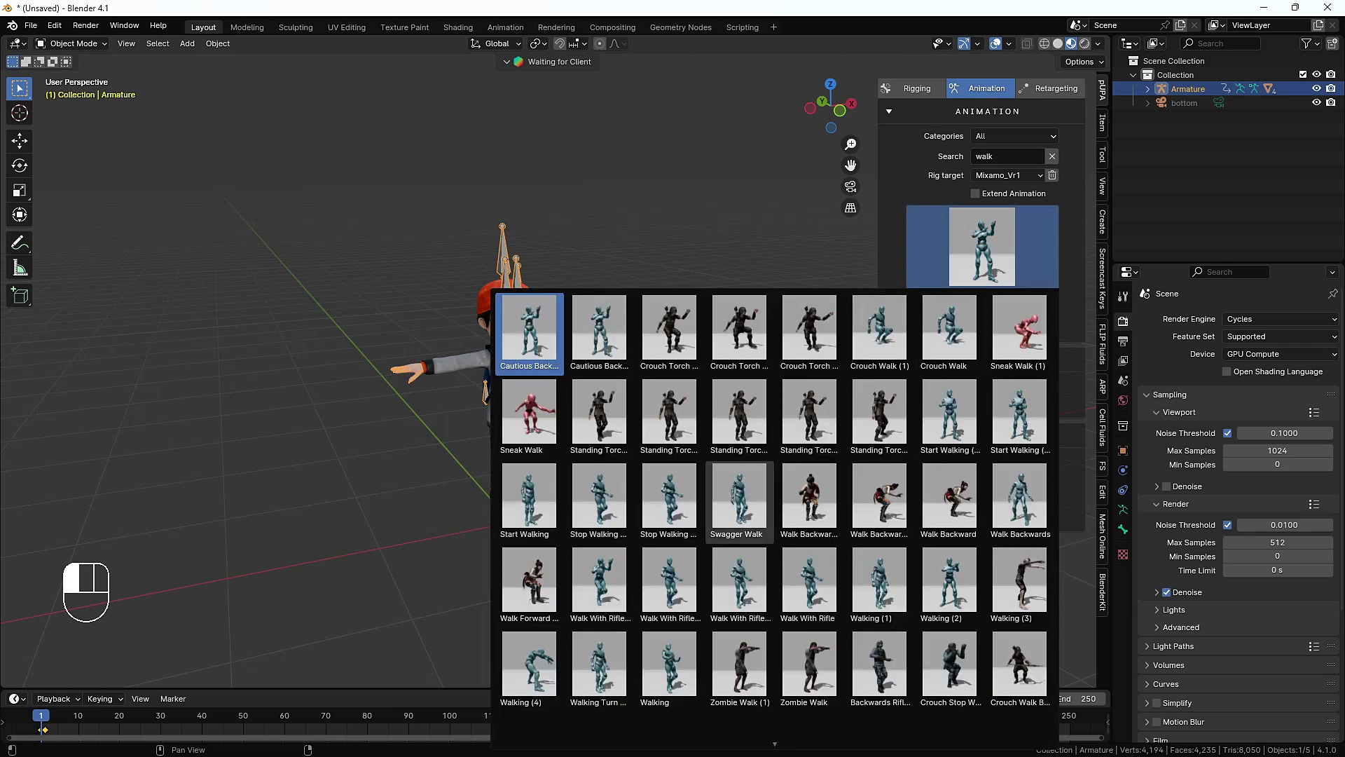
{"action": "left_click", "coordinate": [739, 499]}
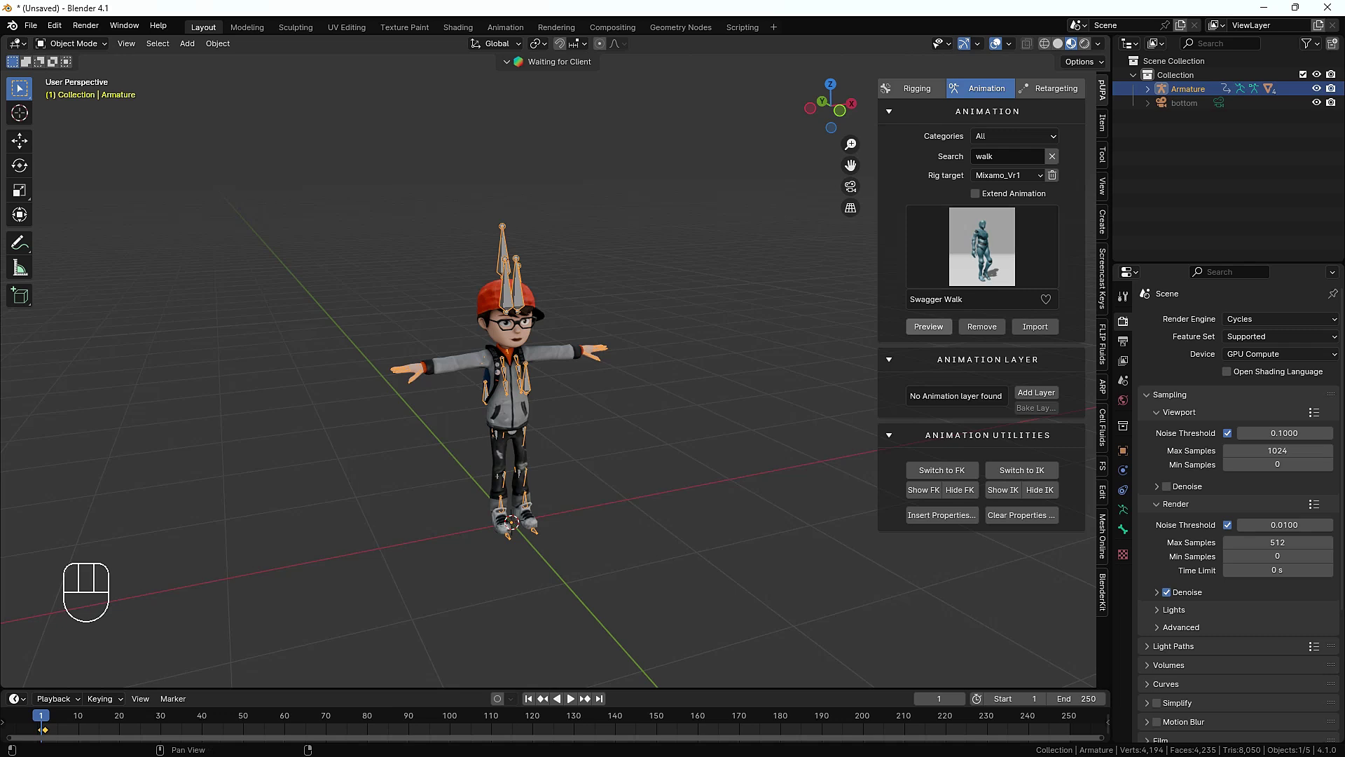
Preview the Swagger Walk on the armature, play it back while checking the character's orientation, and cancel the preview.
{"action": "left_click", "coordinate": [928, 326]}
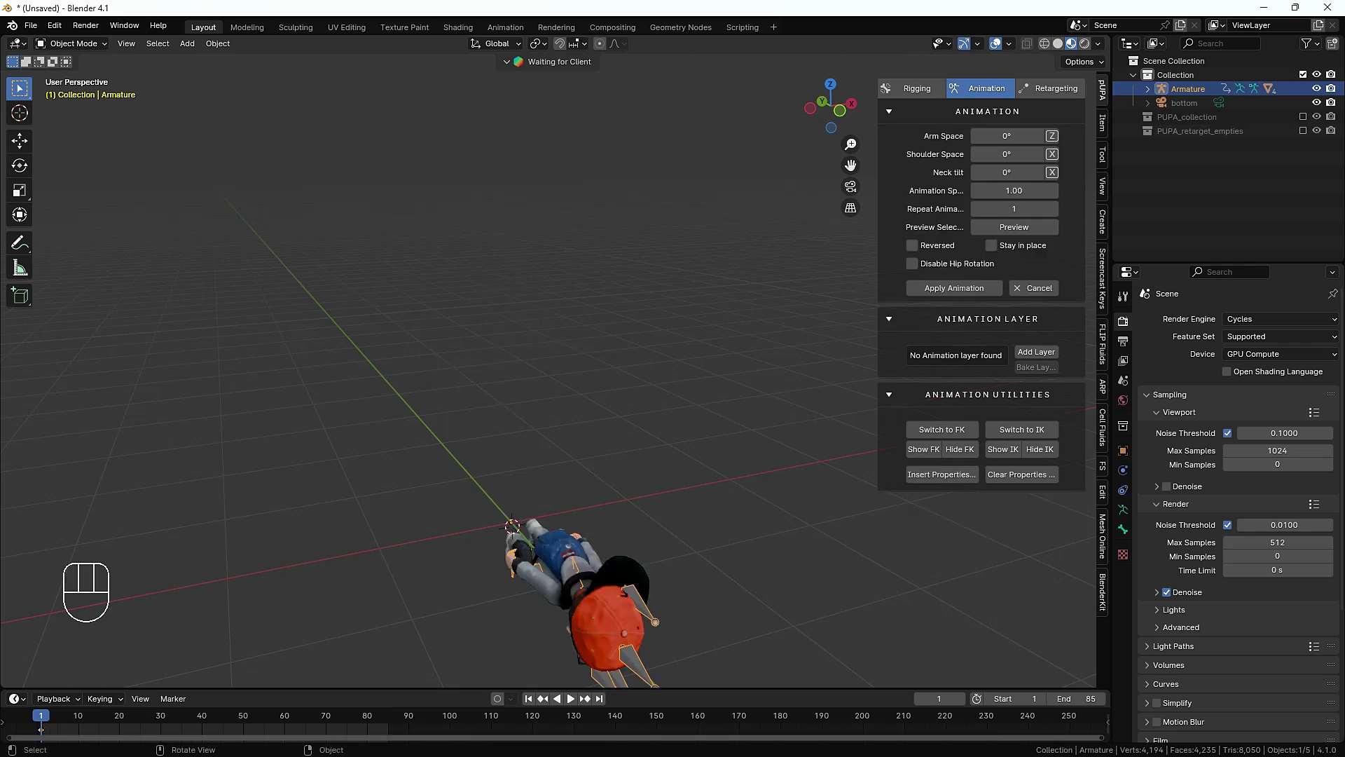
{"action": "middle_click_drag", "start_coordinate": [546, 448], "coordinate": [532, 329]}
{"action": "scroll", "coordinate": [533, 330], "scroll_direction": "down", "scroll_amount": 1}
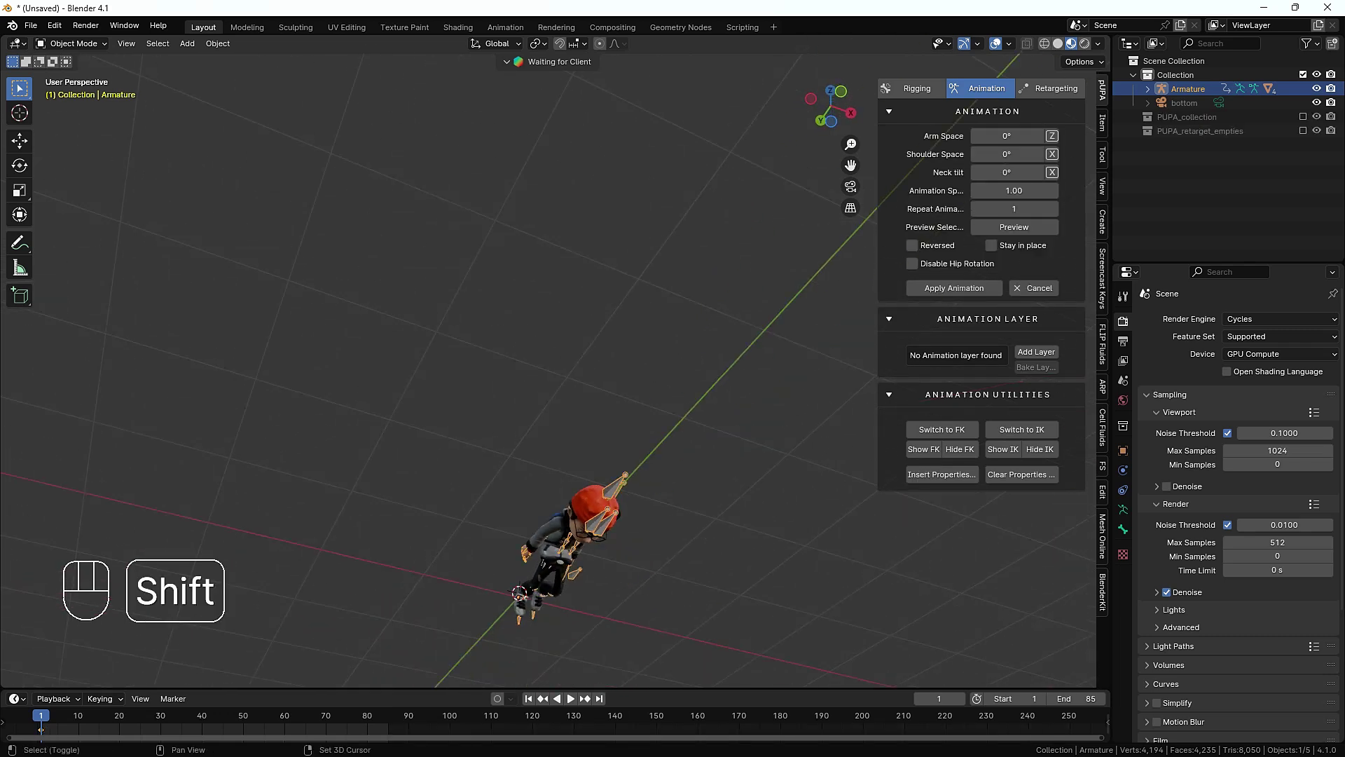
{"action": "middle_click_drag", "start_coordinate": [533, 420], "coordinate": [475, 196], "text": "shift"}
{"action": "middle_click_drag", "start_coordinate": [475, 281], "coordinate": [462, 315]}
{"action": "key", "text": "space"}
{"action": "key", "text": "space"}
{"action": "middle_click_drag", "start_coordinate": [463, 441], "coordinate": [413, 309]}
{"action": "scroll", "coordinate": [472, 460], "scroll_direction": "up", "scroll_amount": 2}
{"action": "scroll", "coordinate": [449, 336], "scroll_direction": "up", "scroll_amount": 7}
{"action": "scroll", "coordinate": [462, 288], "scroll_direction": "down", "scroll_amount": 4}
{"action": "middle_click_drag", "start_coordinate": [413, 309], "coordinate": [431, 365]}
{"action": "left_click", "coordinate": [1034, 288]}
Select the whole character with its armature and apply Rotation & Scale.
{"action": "middle_click_drag", "start_coordinate": [463, 210], "coordinate": [427, 543]}
{"action": "middle_click_drag", "start_coordinate": [452, 336], "coordinate": [431, 393], "text": "shift"}
{"action": "left_click_drag", "start_coordinate": [263, 103], "coordinate": [646, 501]}
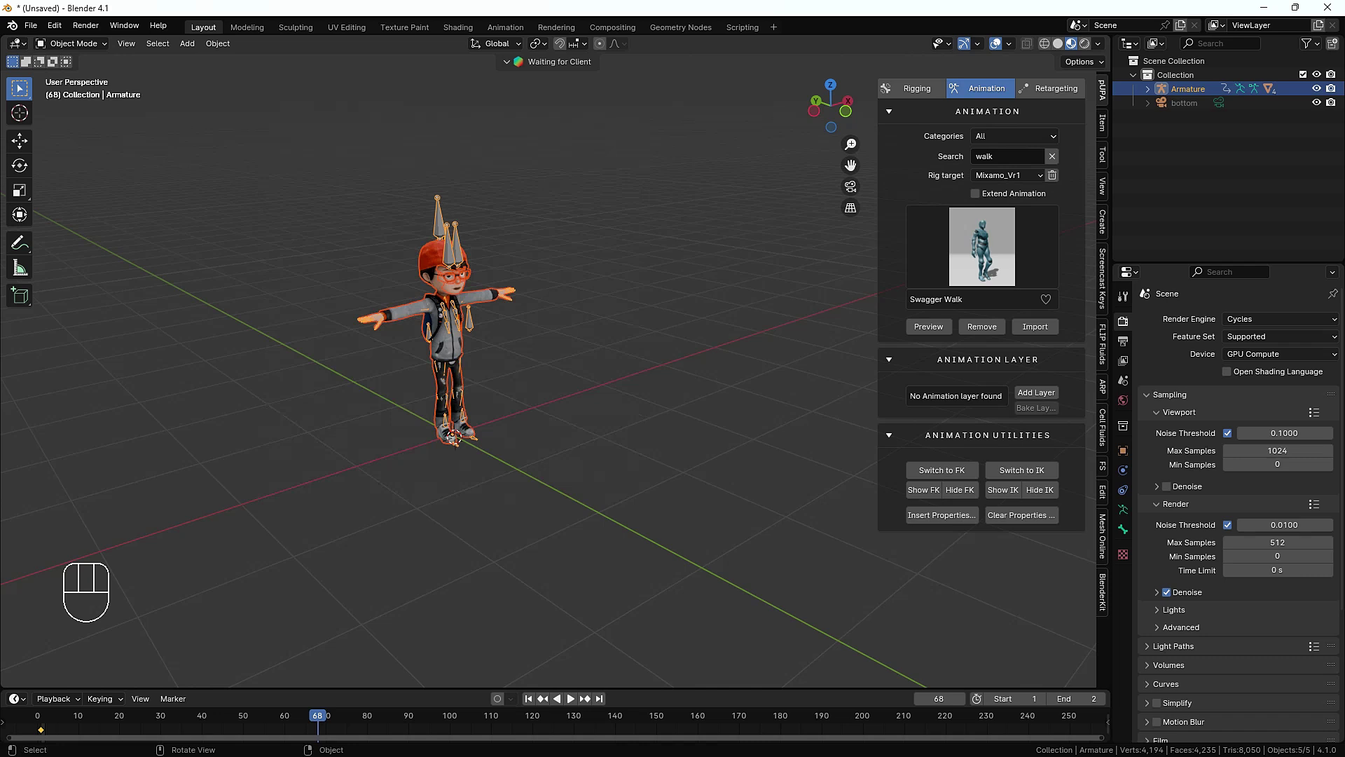
{"action": "key", "text": "ctrl+a"}
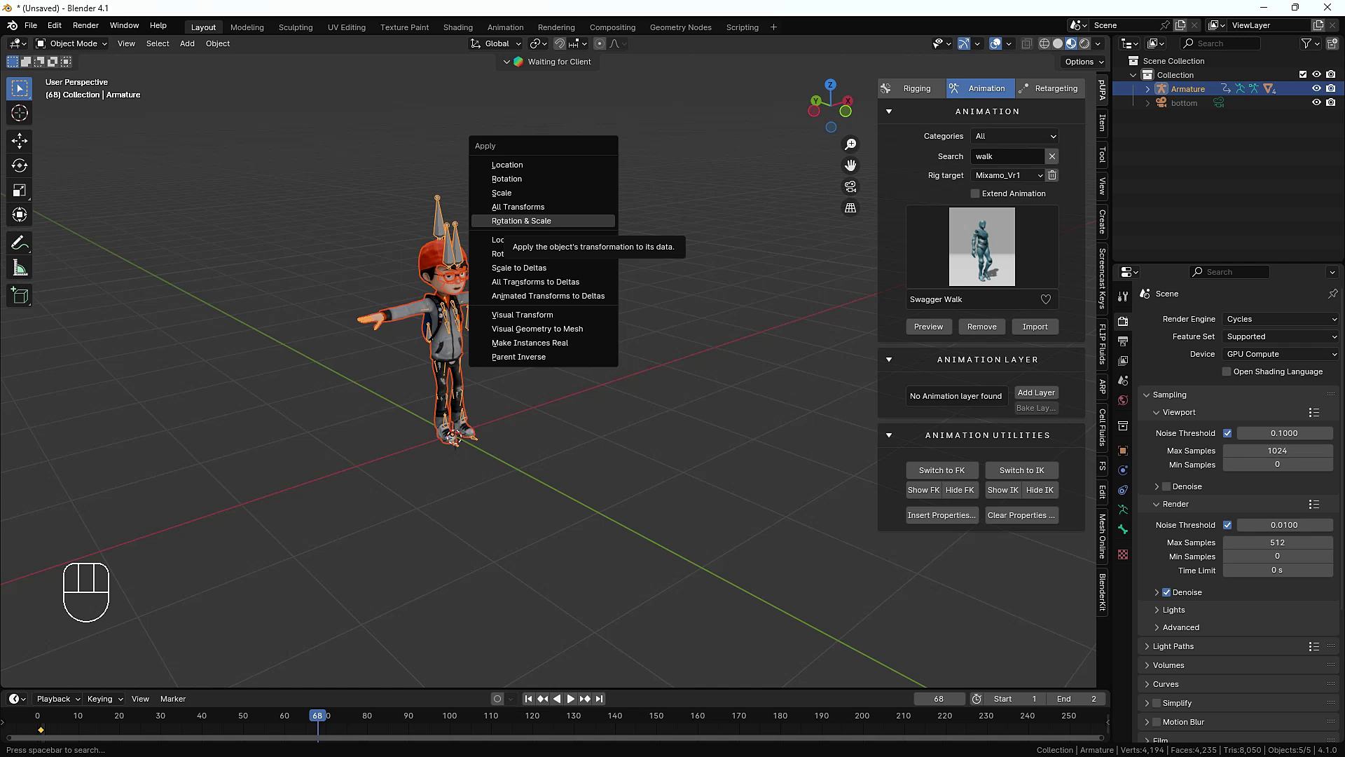
{"action": "left_click", "coordinate": [521, 220]}
{"action": "left_click", "coordinate": [521, 221]}
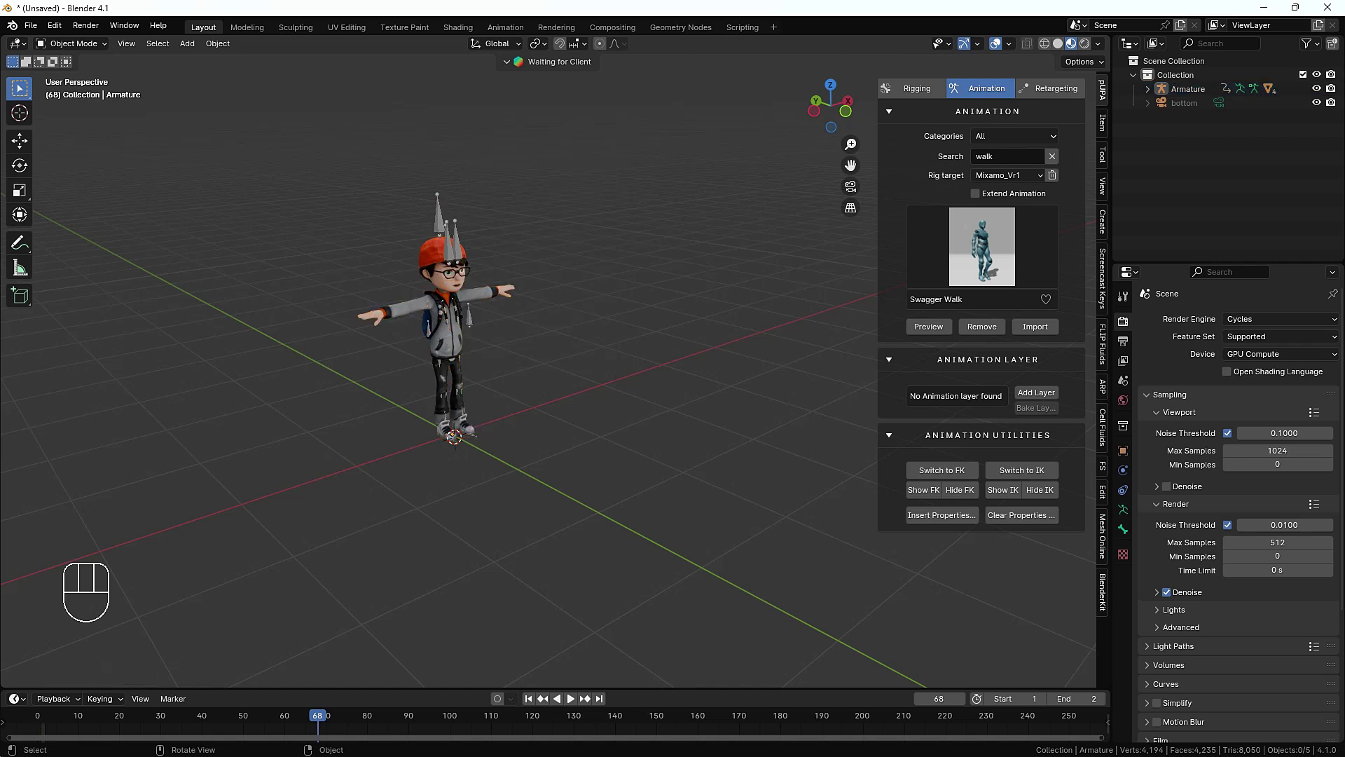
Preview the Swagger Walk on the armature, play it back with Stay in place switched on and off, and cancel the preview.
{"action": "left_click", "coordinate": [928, 327]}
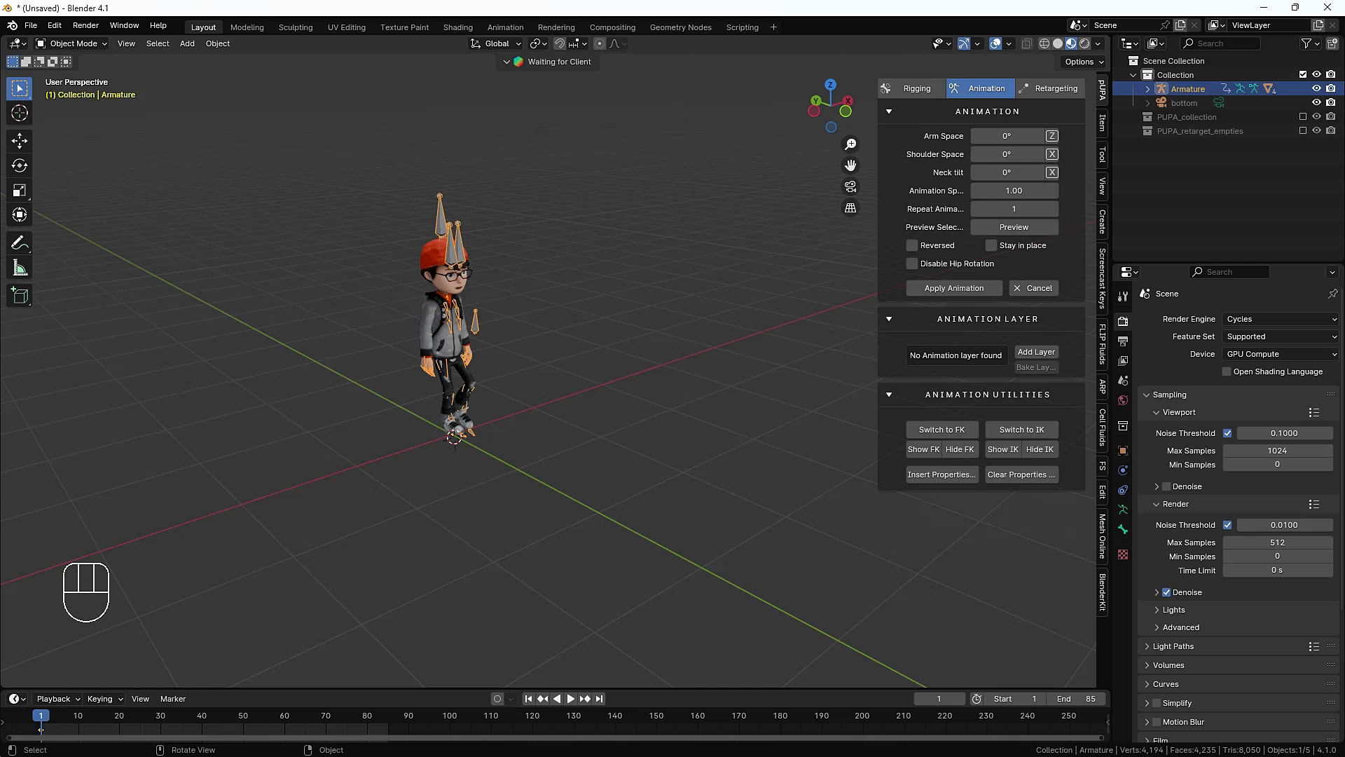
{"action": "key", "text": "space"}
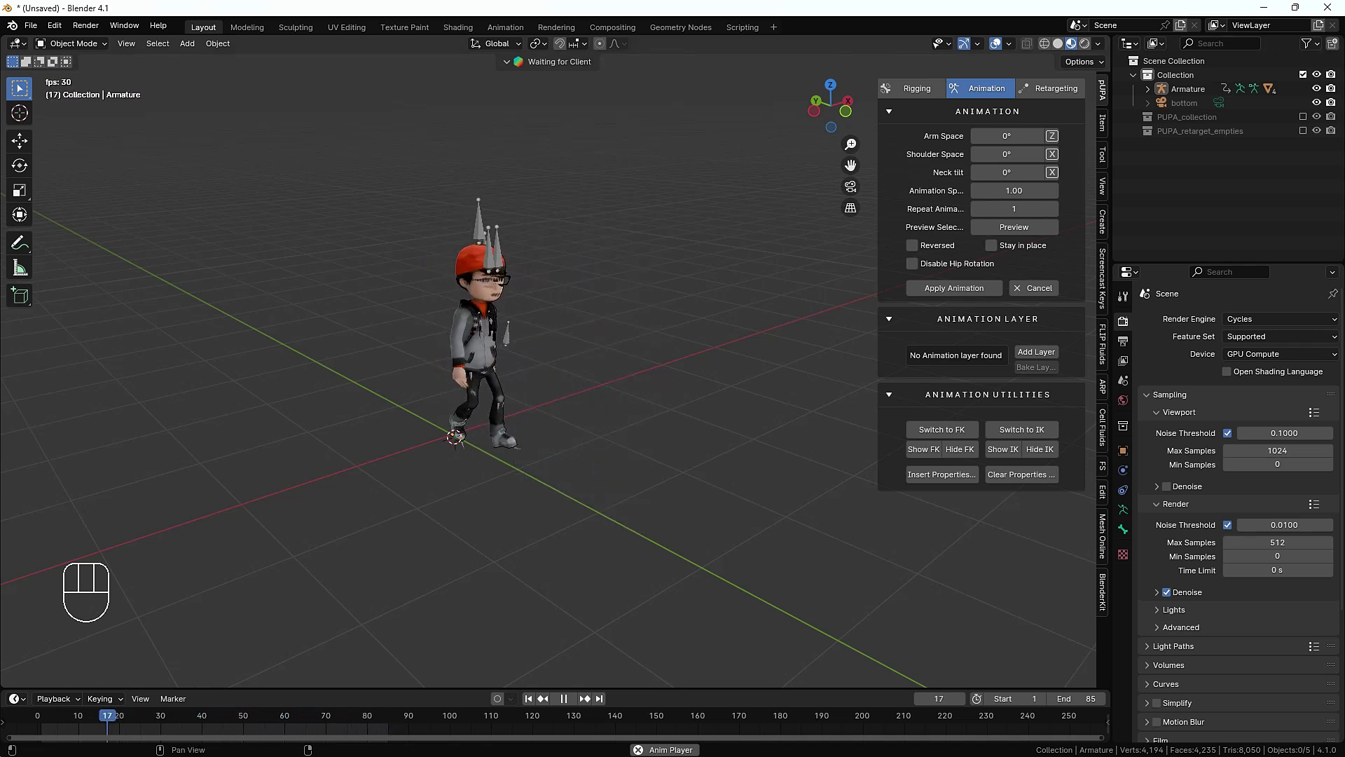
{"action": "left_click", "coordinate": [991, 245]}
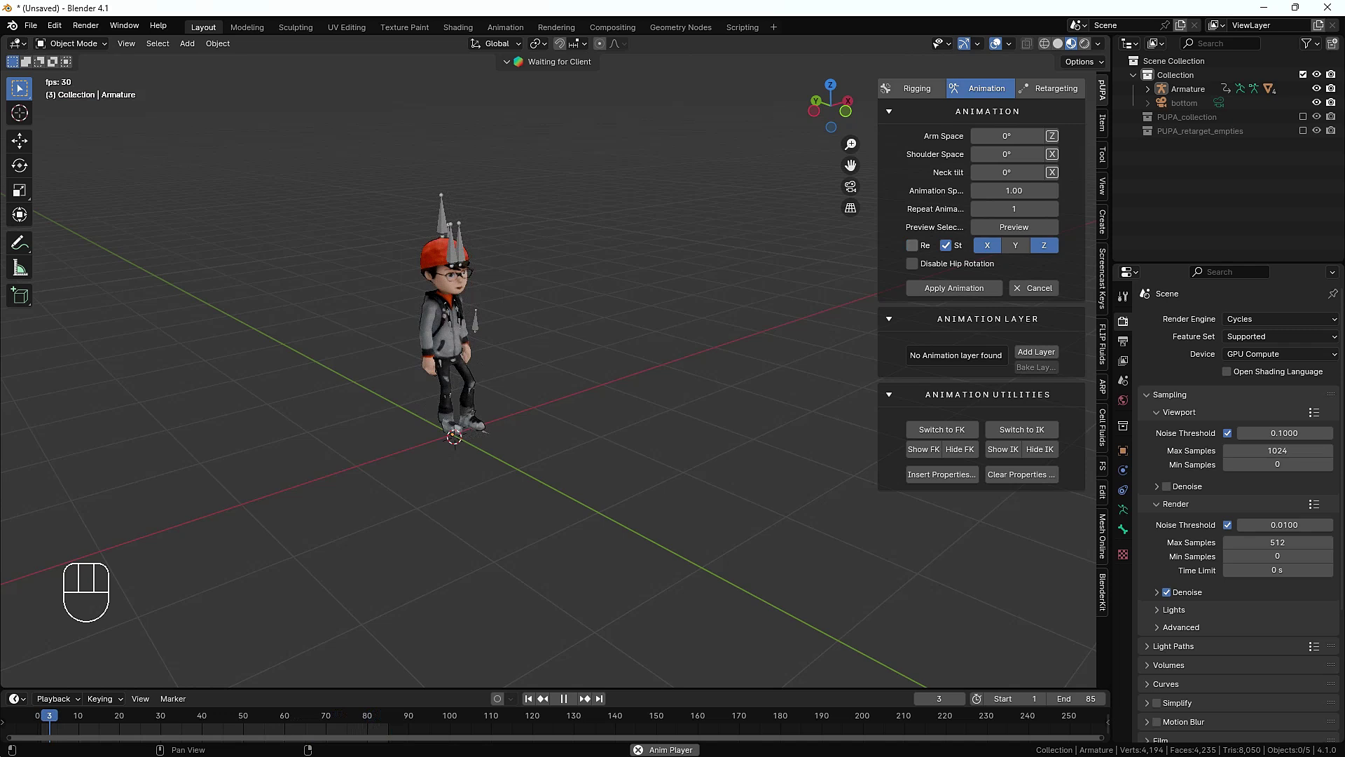
{"action": "left_click", "coordinate": [946, 245]}
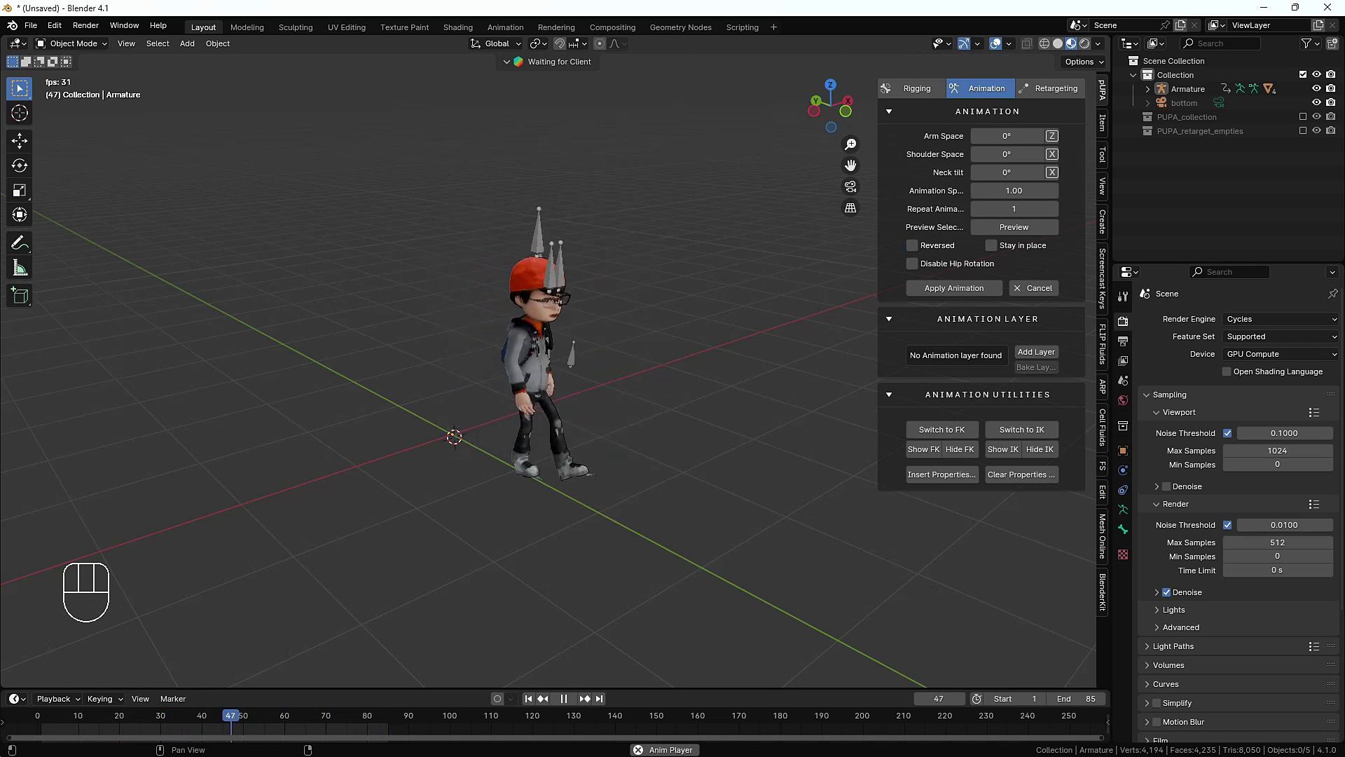
{"action": "left_click", "coordinate": [1034, 288]}
Choose the Walk Backward animation, play its preview on the character, and cancel the preview.
{"action": "left_click", "coordinate": [982, 245]}
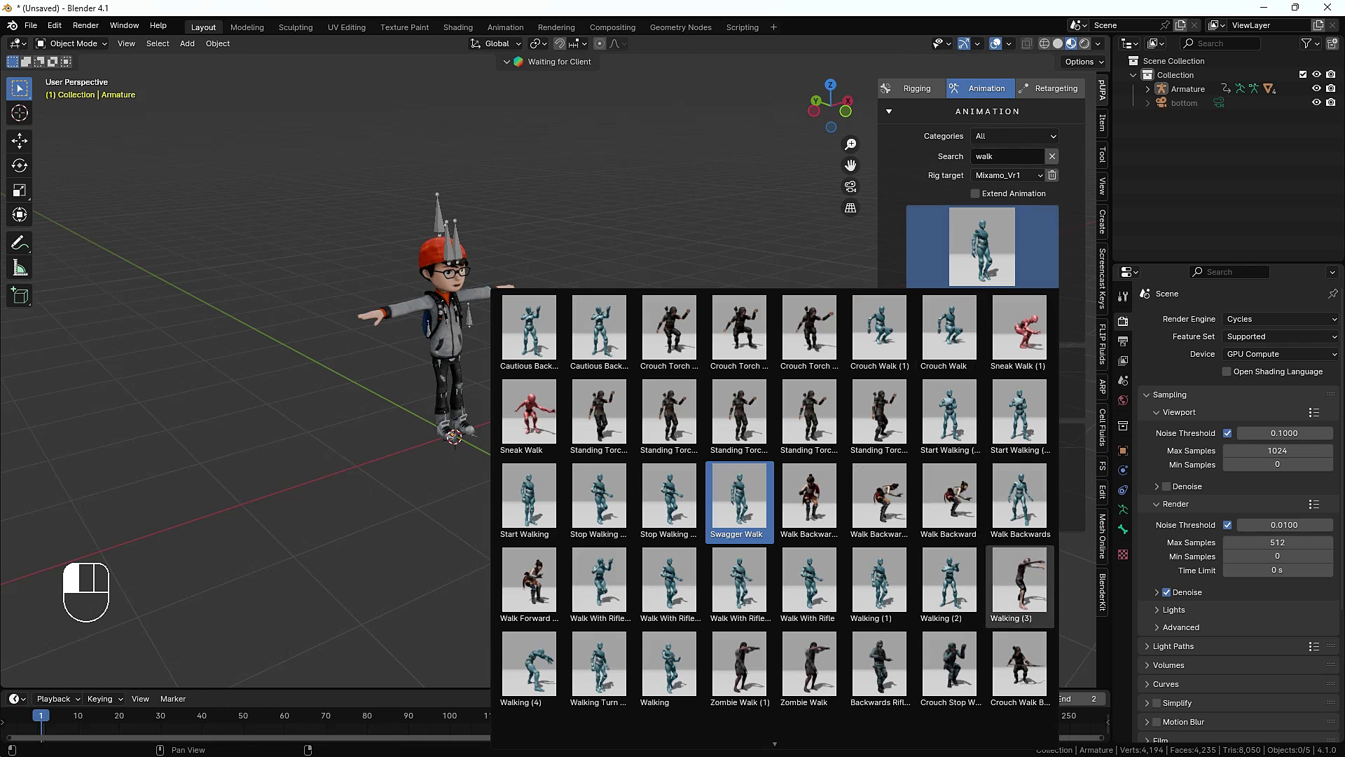
{"action": "left_click", "coordinate": [950, 498]}
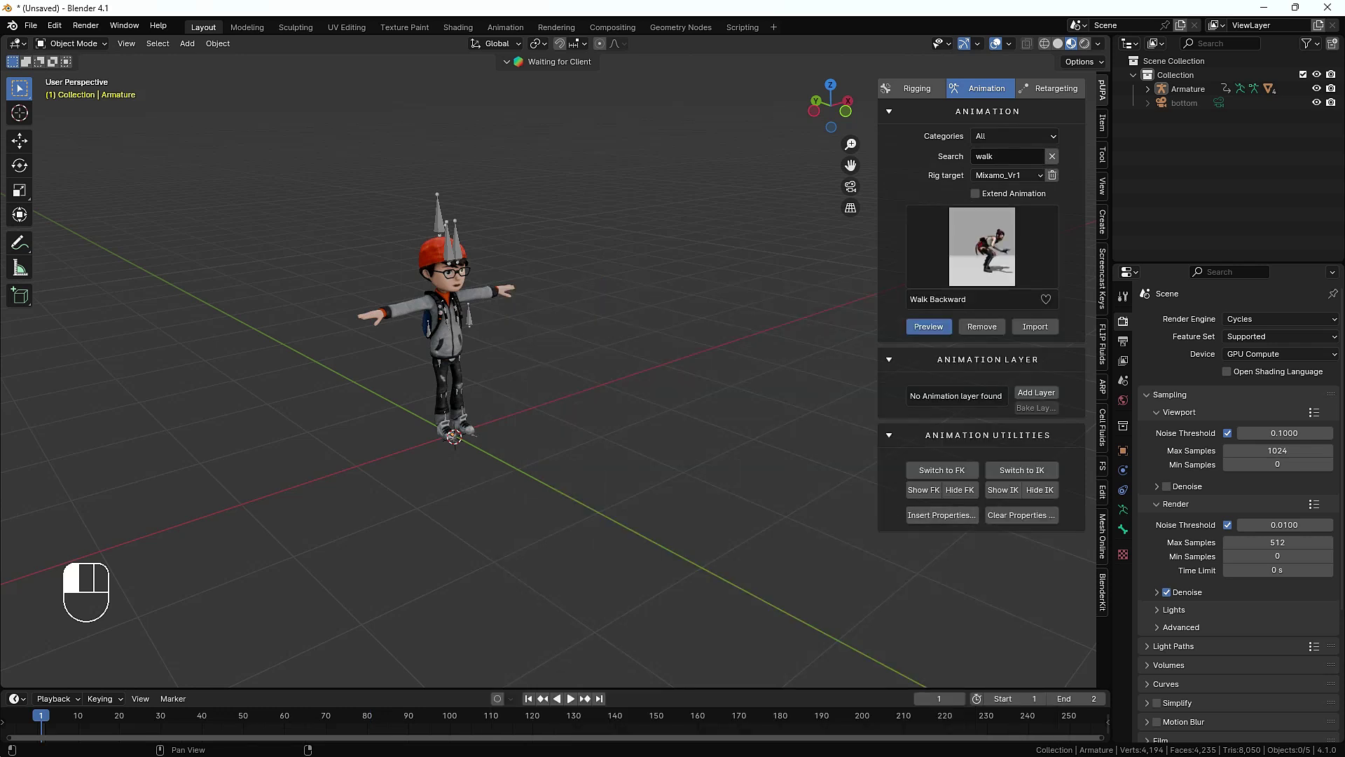
{"action": "left_click", "coordinate": [929, 326]}
{"action": "key", "text": "space"}
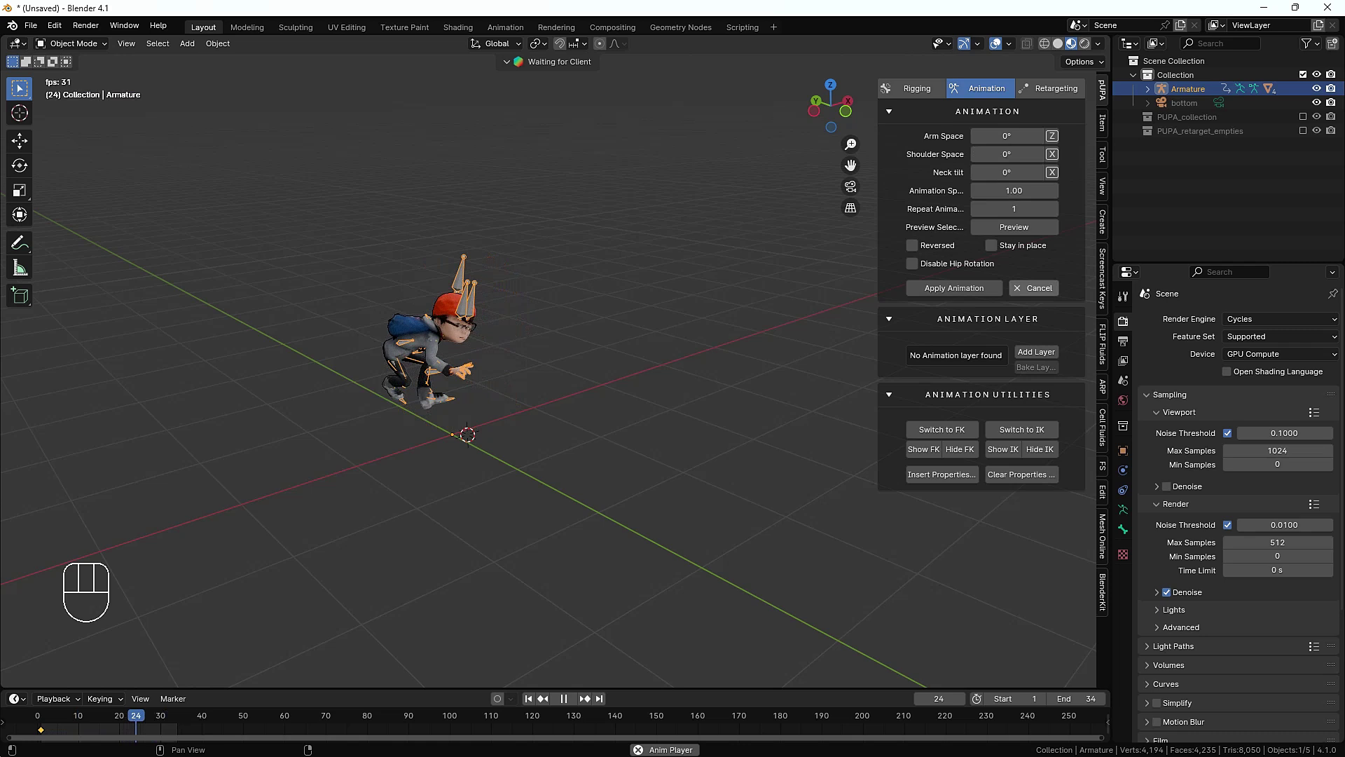
{"action": "left_click", "coordinate": [1033, 288]}
Choose the Crouched Walking animation, play its preview on the character, and cancel the preview.
{"action": "left_click", "coordinate": [1009, 247]}
{"action": "scroll", "coordinate": [1020, 615], "scroll_direction": "down", "scroll_amount": 3}
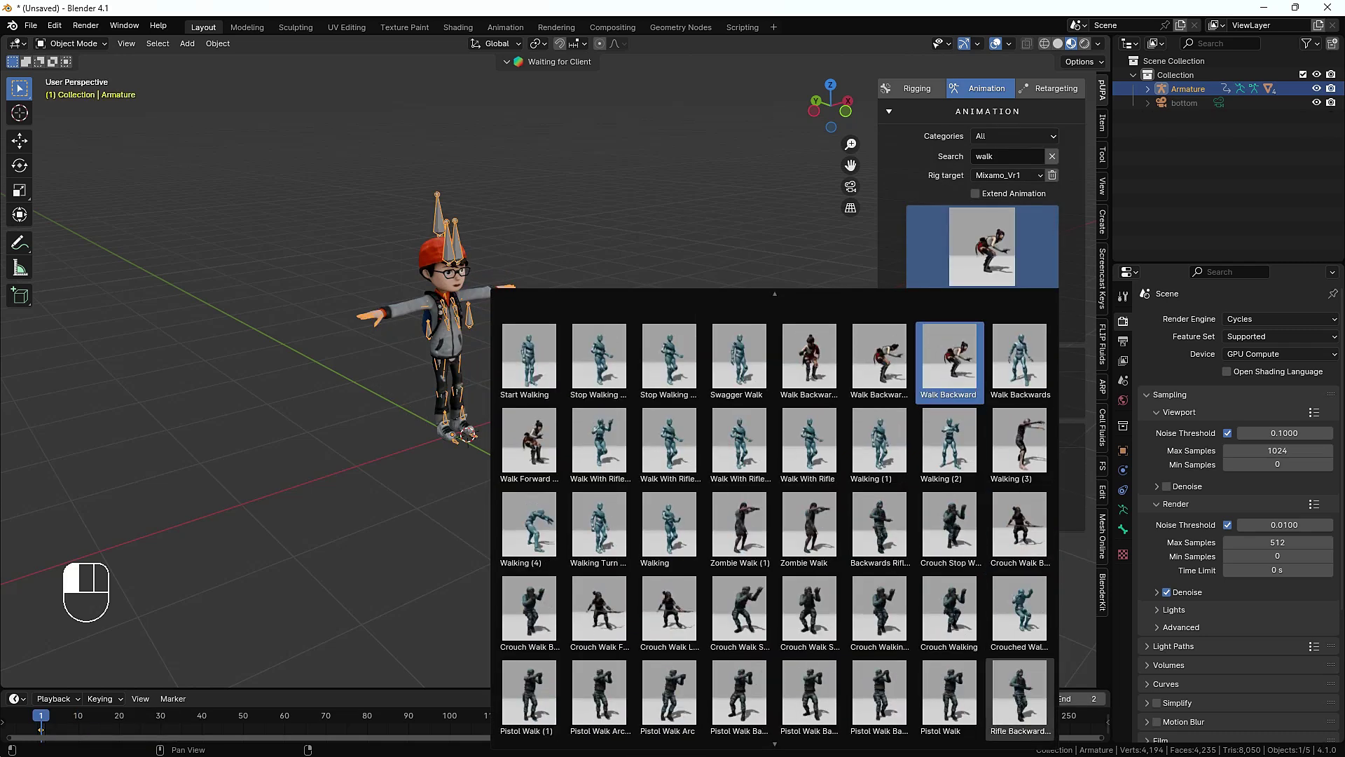
{"action": "left_click", "coordinate": [1020, 526]}
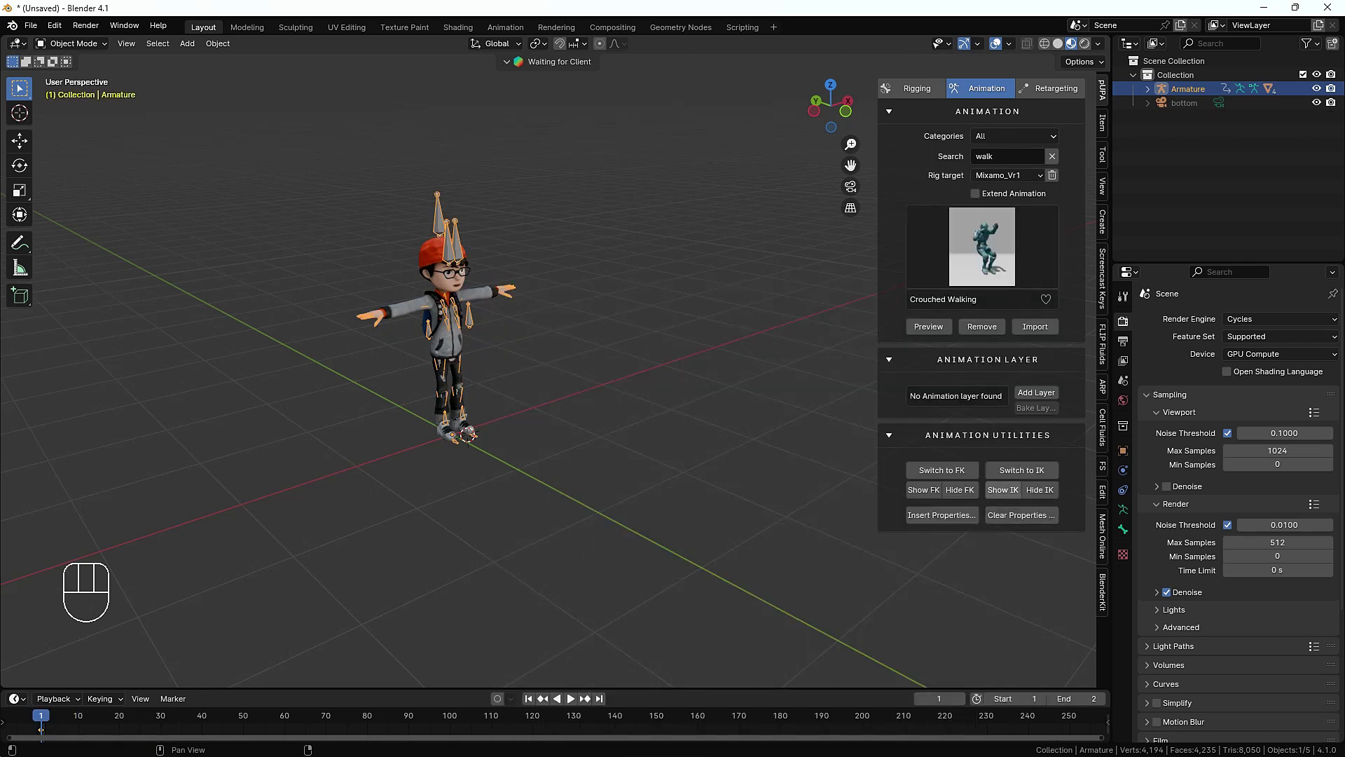
{"action": "left_click", "coordinate": [928, 327]}
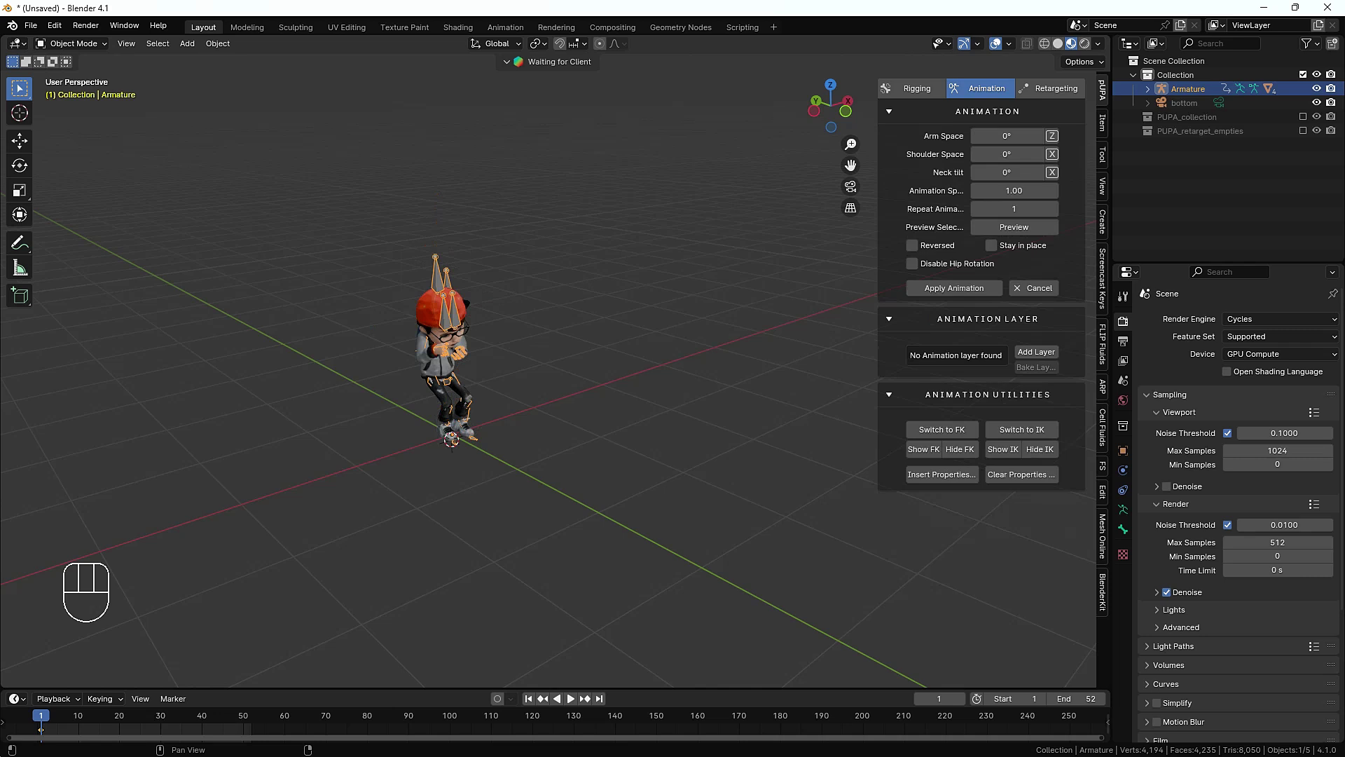
{"action": "key", "text": "space"}
{"action": "left_click", "coordinate": [659, 364]}
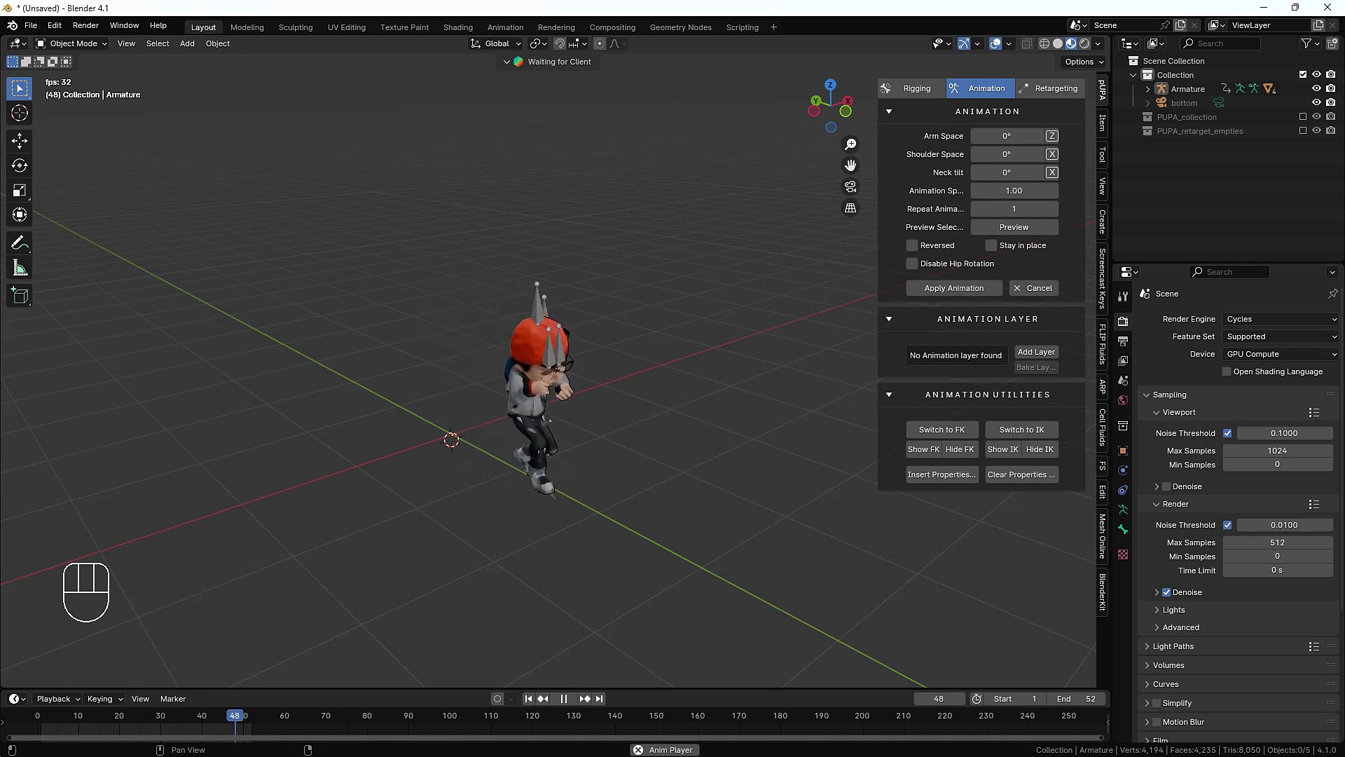
{"action": "left_click", "coordinate": [1033, 288]}
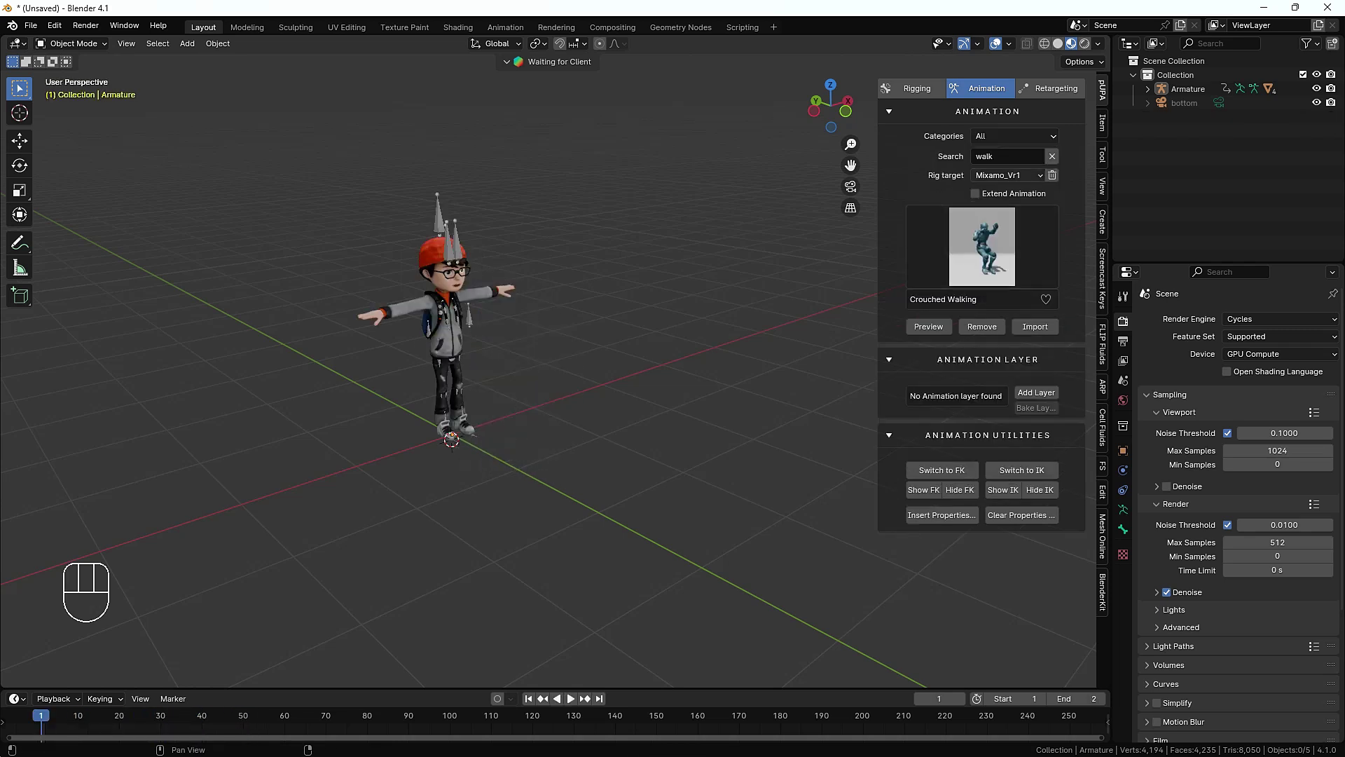
Check the available rig targets, keep Mixamo_Vr1, and clear the animation library search.
{"action": "left_click", "coordinate": [1008, 175]}
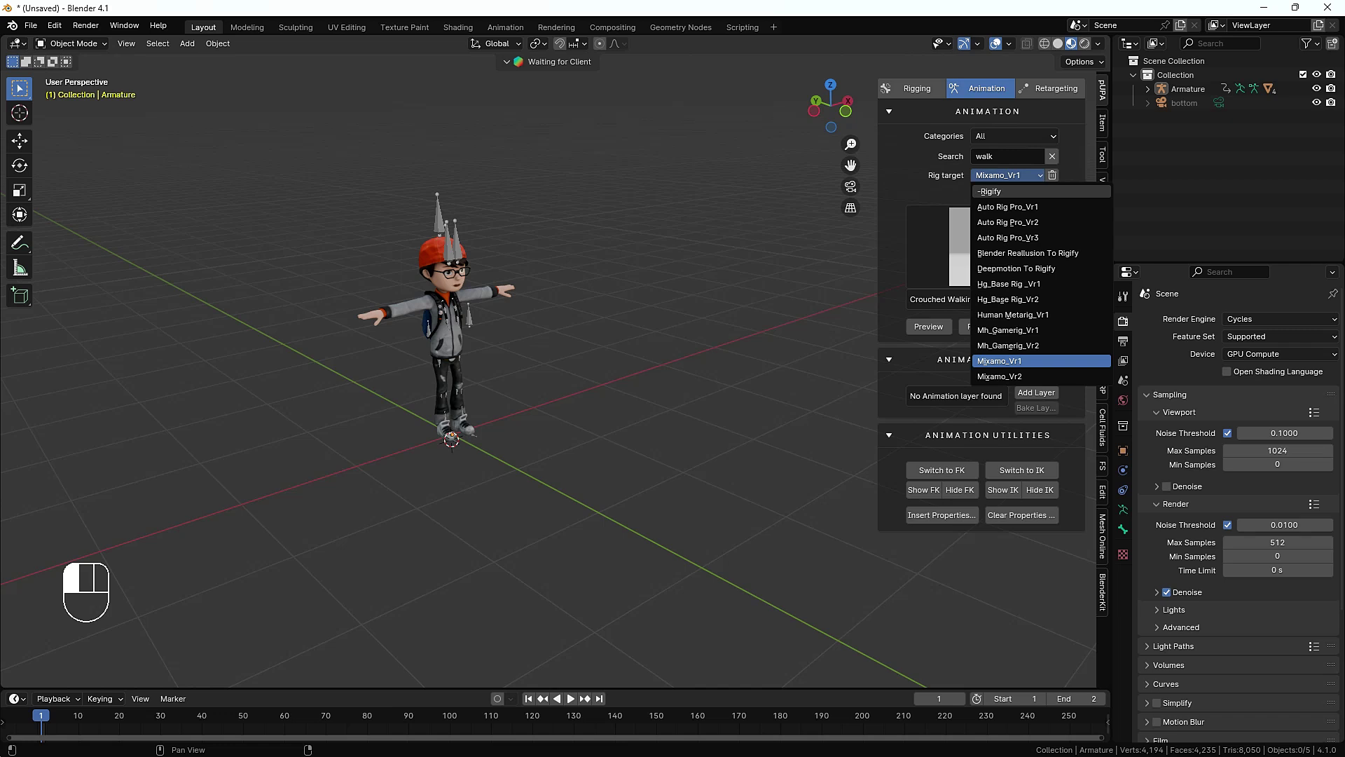
{"action": "left_click", "coordinate": [1041, 361]}
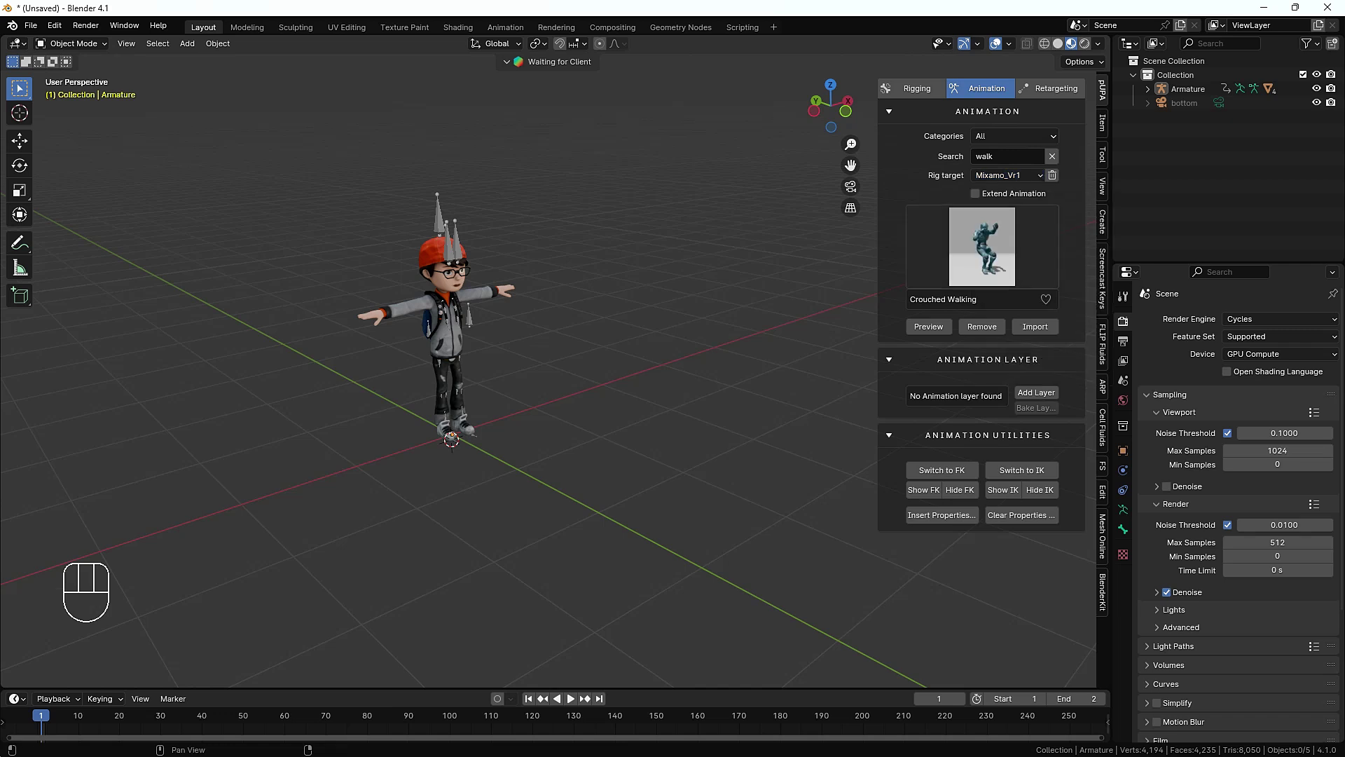
{"action": "left_click", "coordinate": [982, 245]}
{"action": "left_click", "coordinate": [1051, 157]}
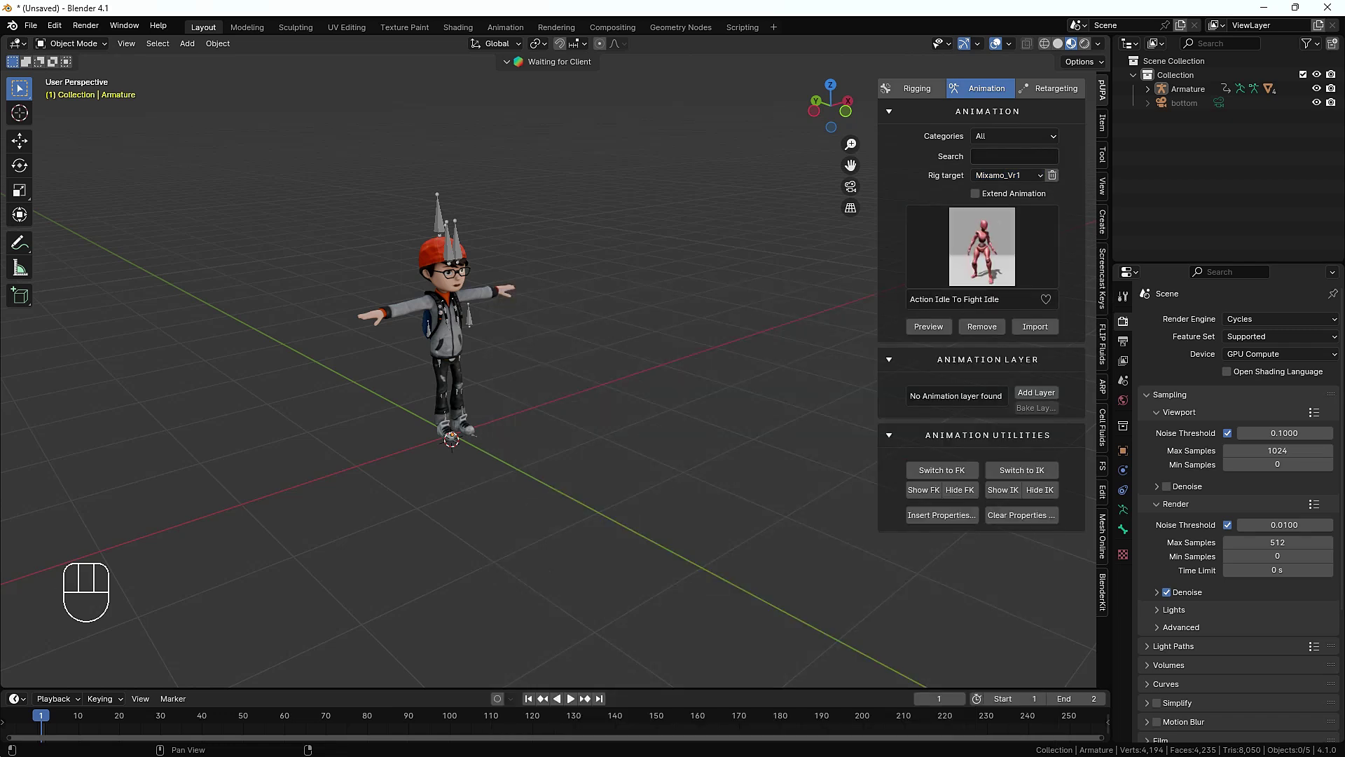
{"action": "left_click", "coordinate": [1013, 156]}
Choose the Climbing Down (1) animation, play its preview while viewing the character from another angle, and cancel the preview.
{"action": "left_click", "coordinate": [982, 245]}
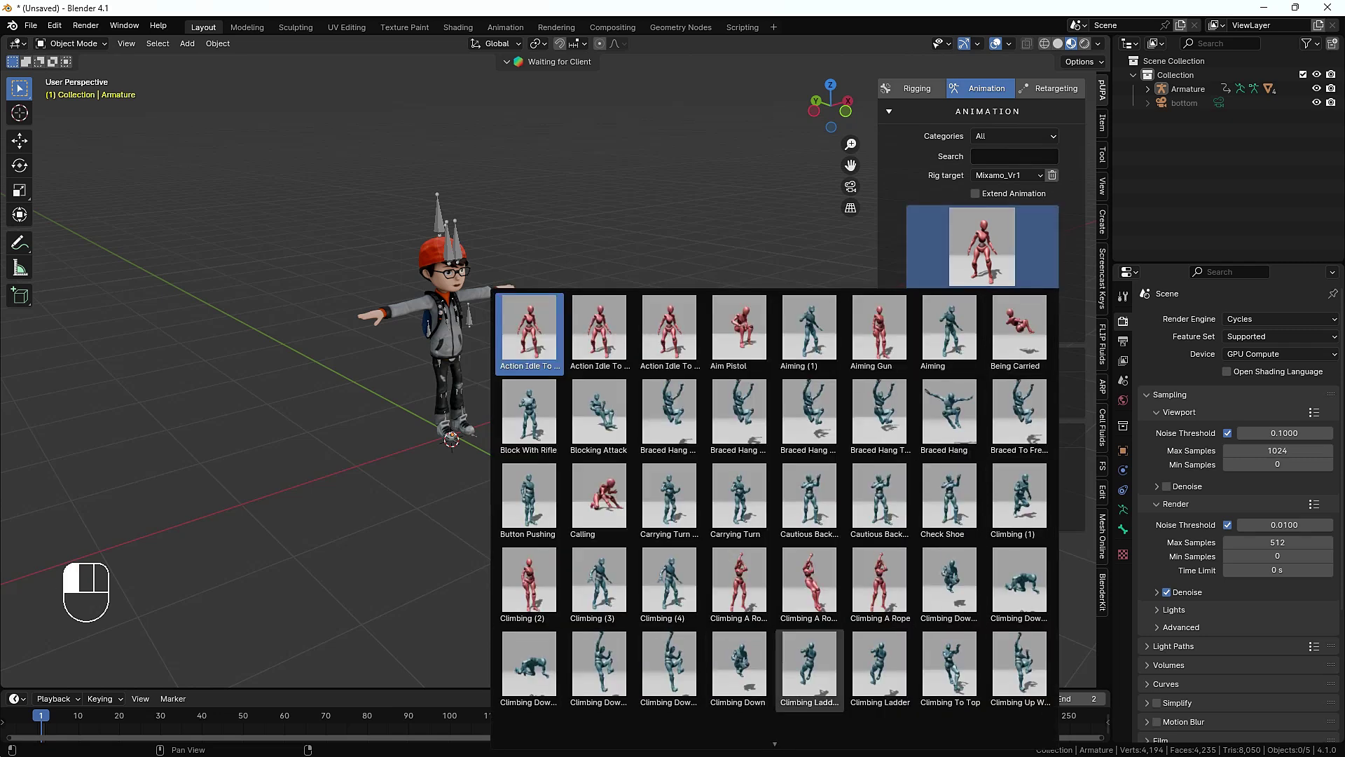
{"action": "scroll", "coordinate": [809, 672], "scroll_direction": "down", "scroll_amount": 1}
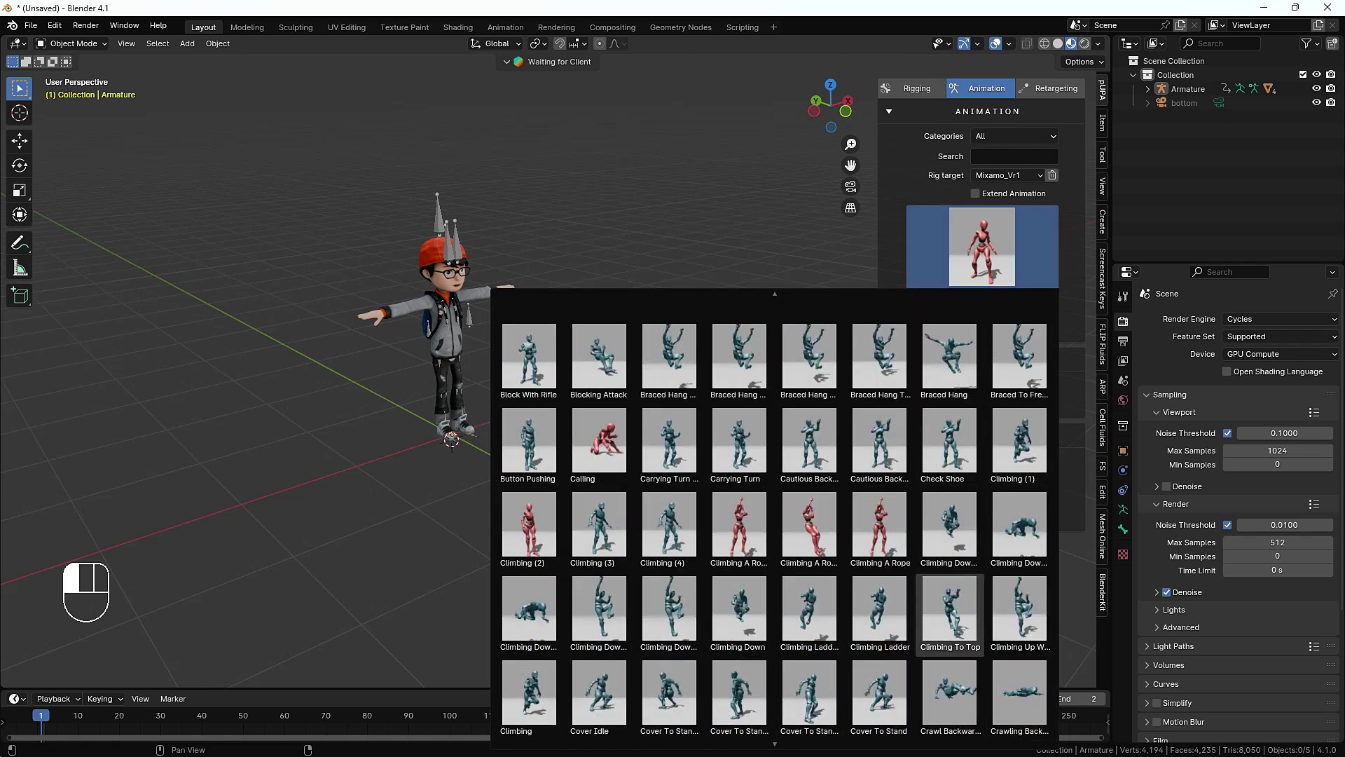
{"action": "left_click", "coordinate": [950, 525]}
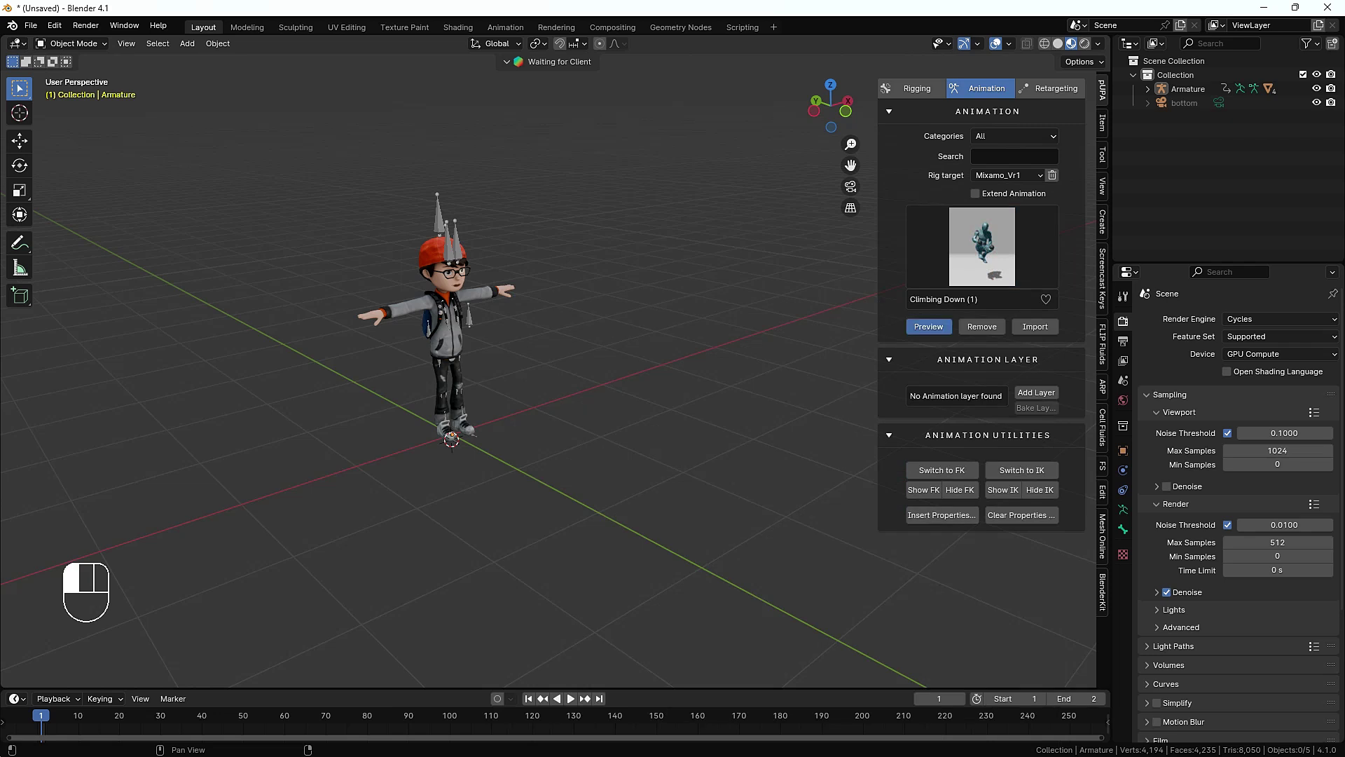
{"action": "key", "text": "space"}
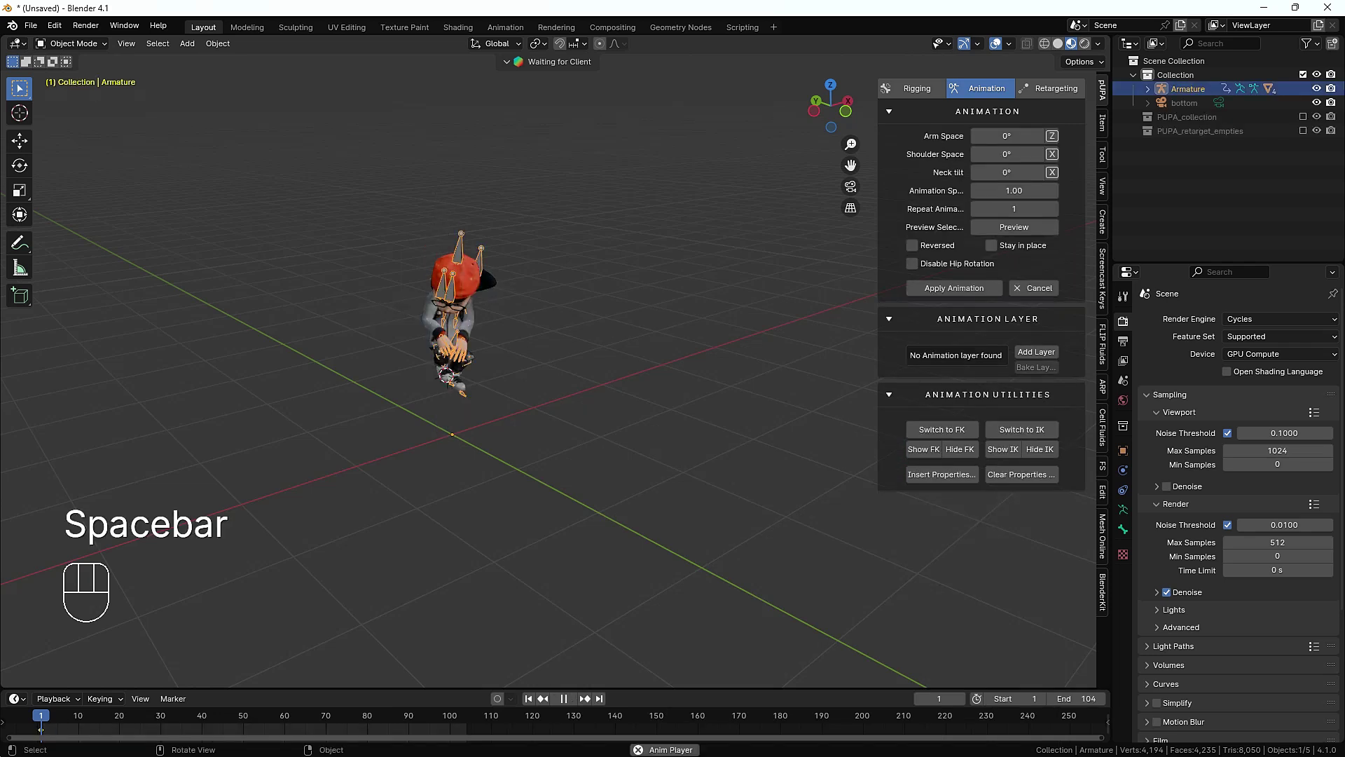
{"action": "middle_click_drag", "start_coordinate": [561, 350], "coordinate": [729, 338]}
{"action": "key", "text": "space"}
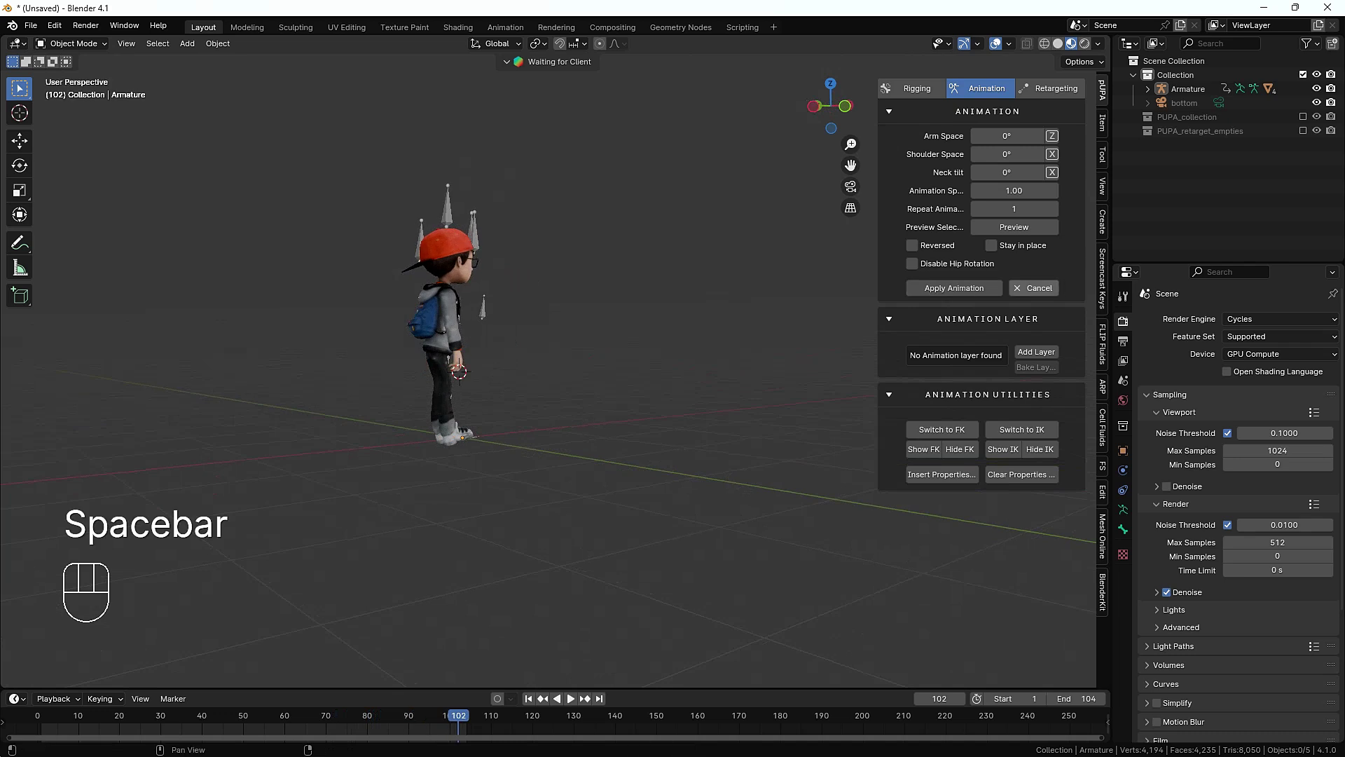
{"action": "left_click", "coordinate": [1034, 288]}
Browse the full animation library and choose the Falling To Roll animation.
{"action": "left_click", "coordinate": [983, 245]}
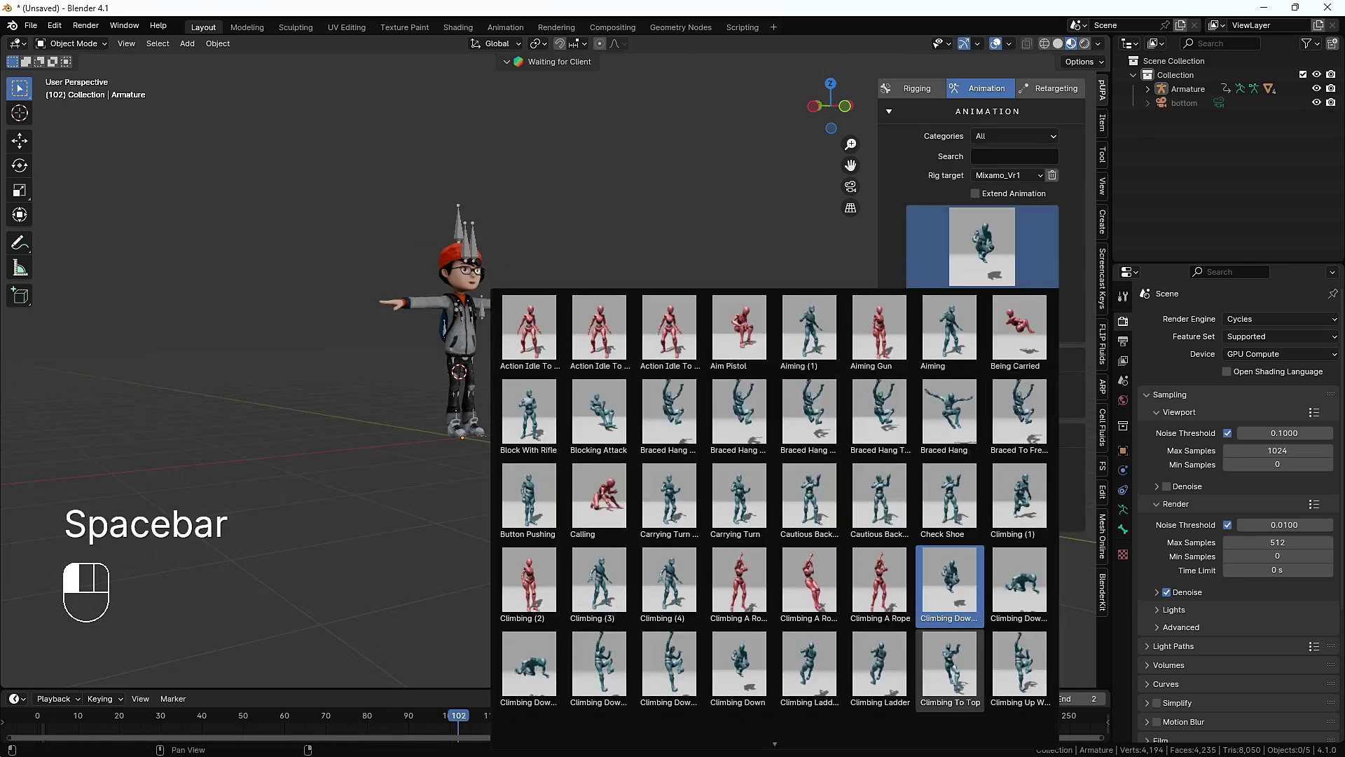
{"action": "scroll", "coordinate": [911, 700], "scroll_direction": "down", "scroll_amount": 5}
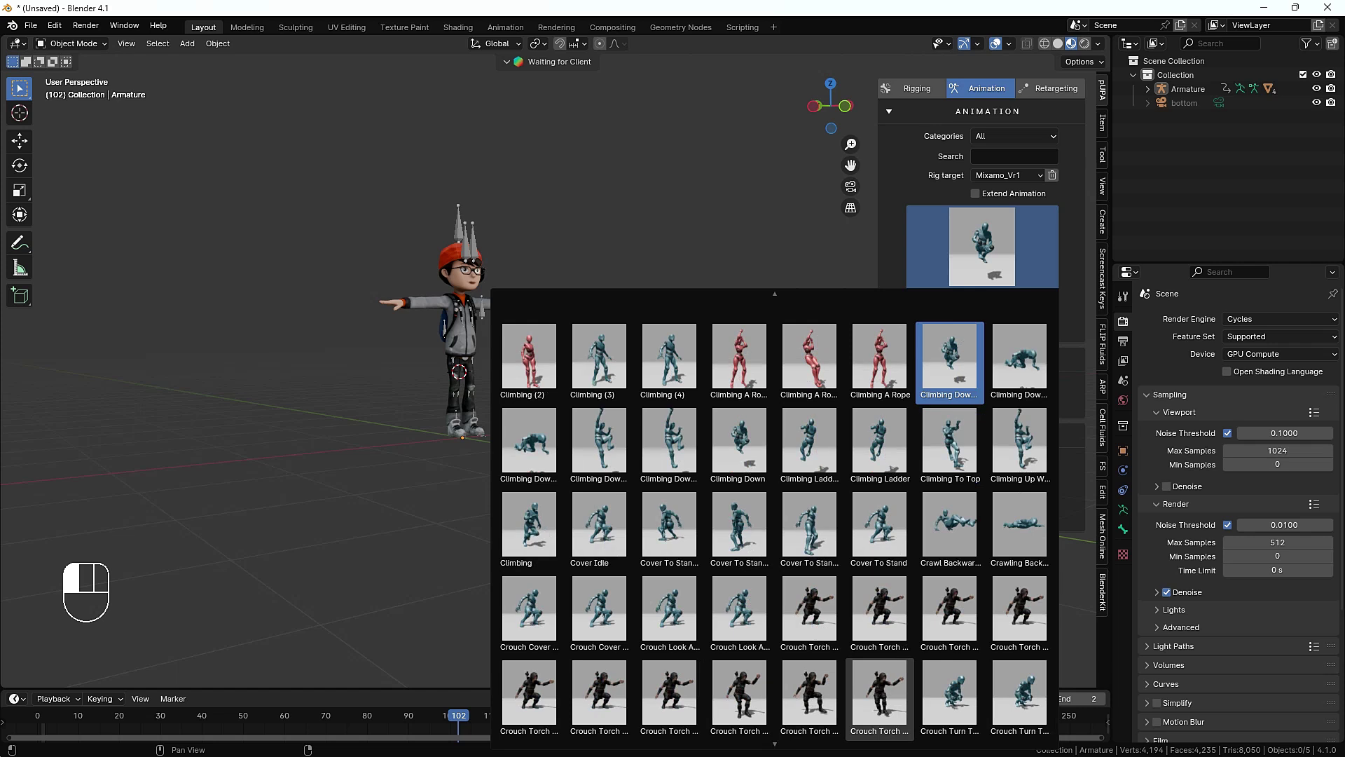
{"action": "scroll", "coordinate": [880, 697], "scroll_direction": "down", "scroll_amount": 5}
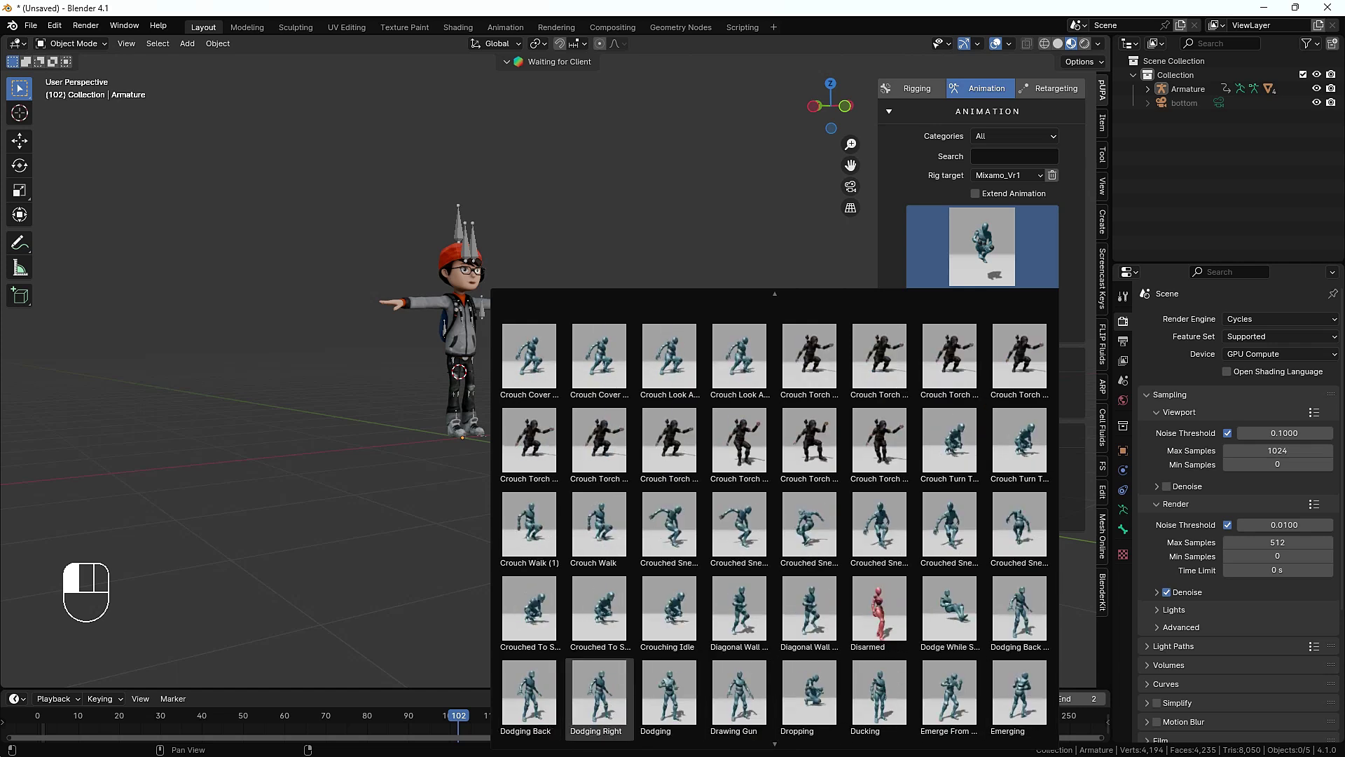
{"action": "scroll", "coordinate": [1020, 697], "scroll_direction": "down", "scroll_amount": 3}
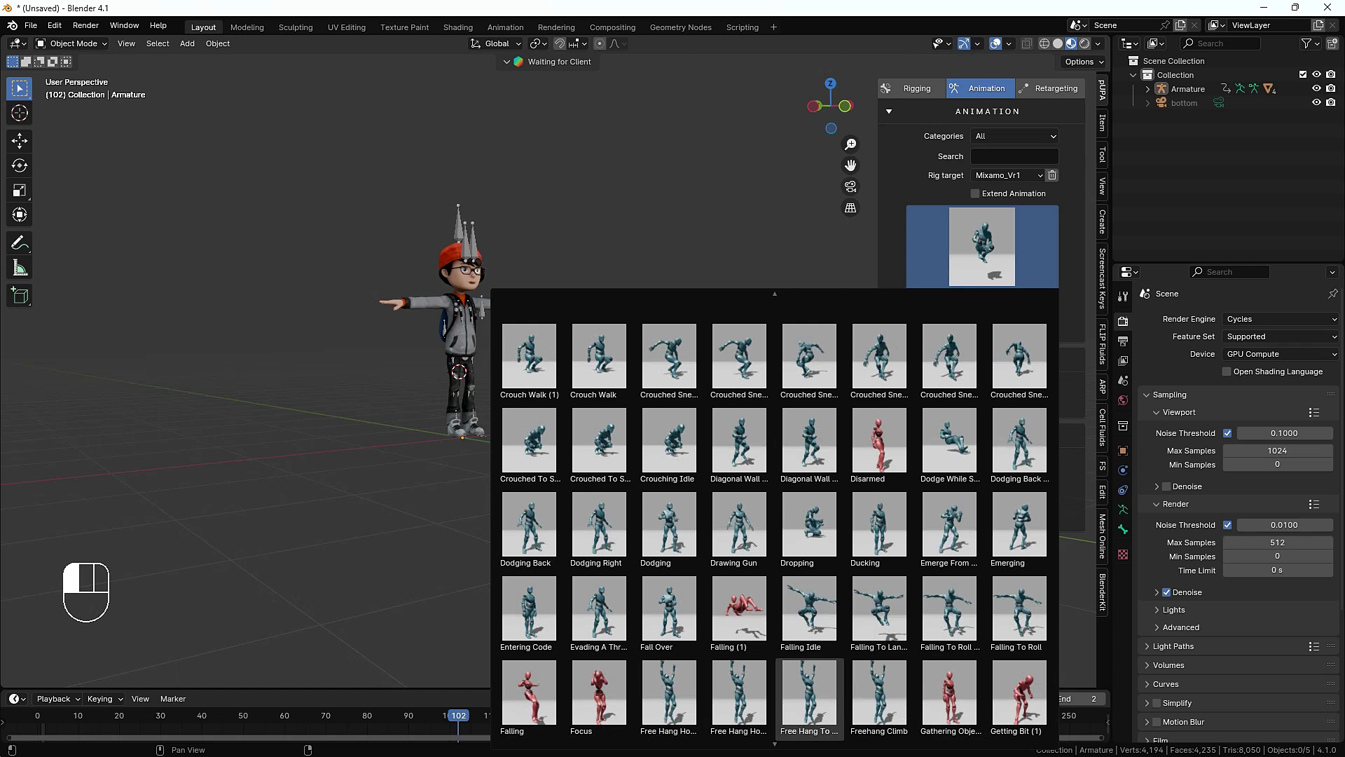
{"action": "scroll", "coordinate": [810, 697], "scroll_direction": "down", "scroll_amount": 2}
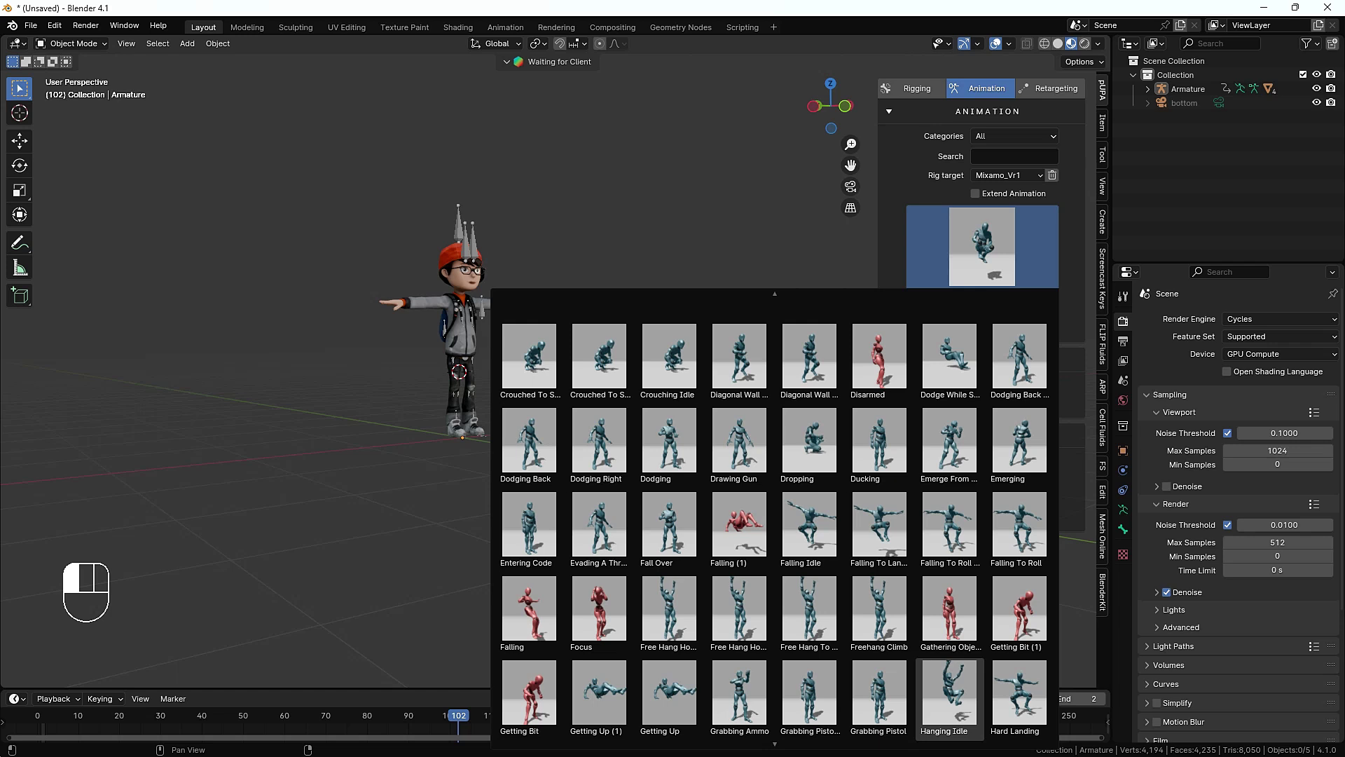
{"action": "left_click", "coordinate": [1020, 529]}
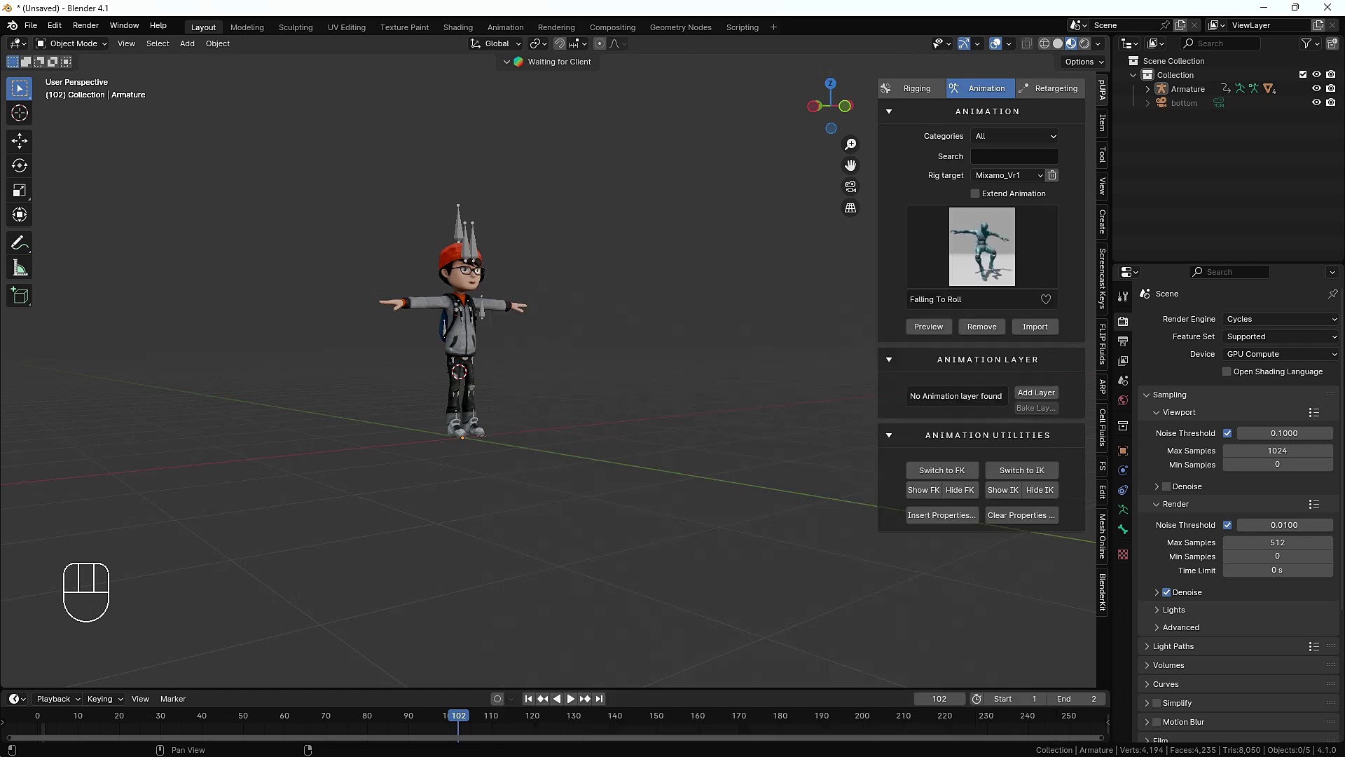
Preview Falling To Roll on the armature, play it back, return to the first frame, and cancel the preview.
{"action": "left_click", "coordinate": [928, 327]}
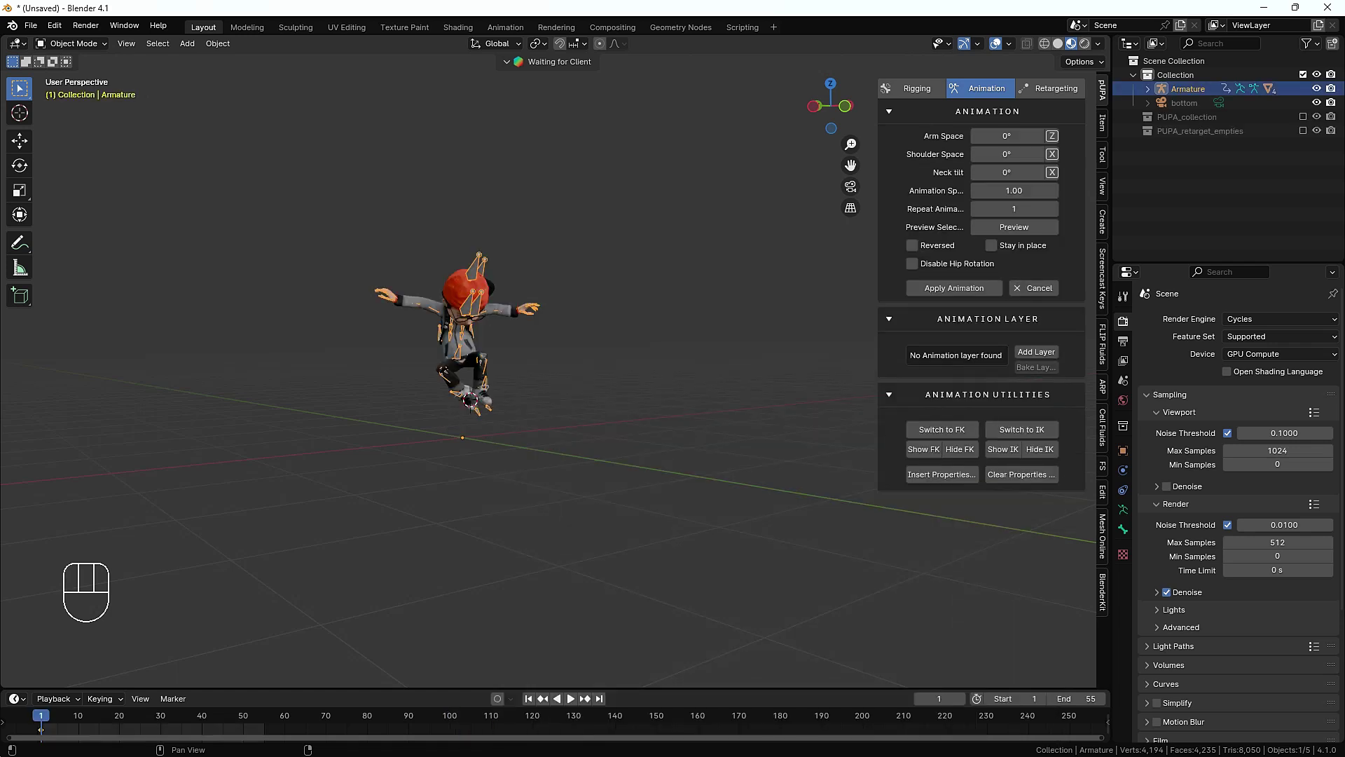
{"action": "key", "text": "space"}
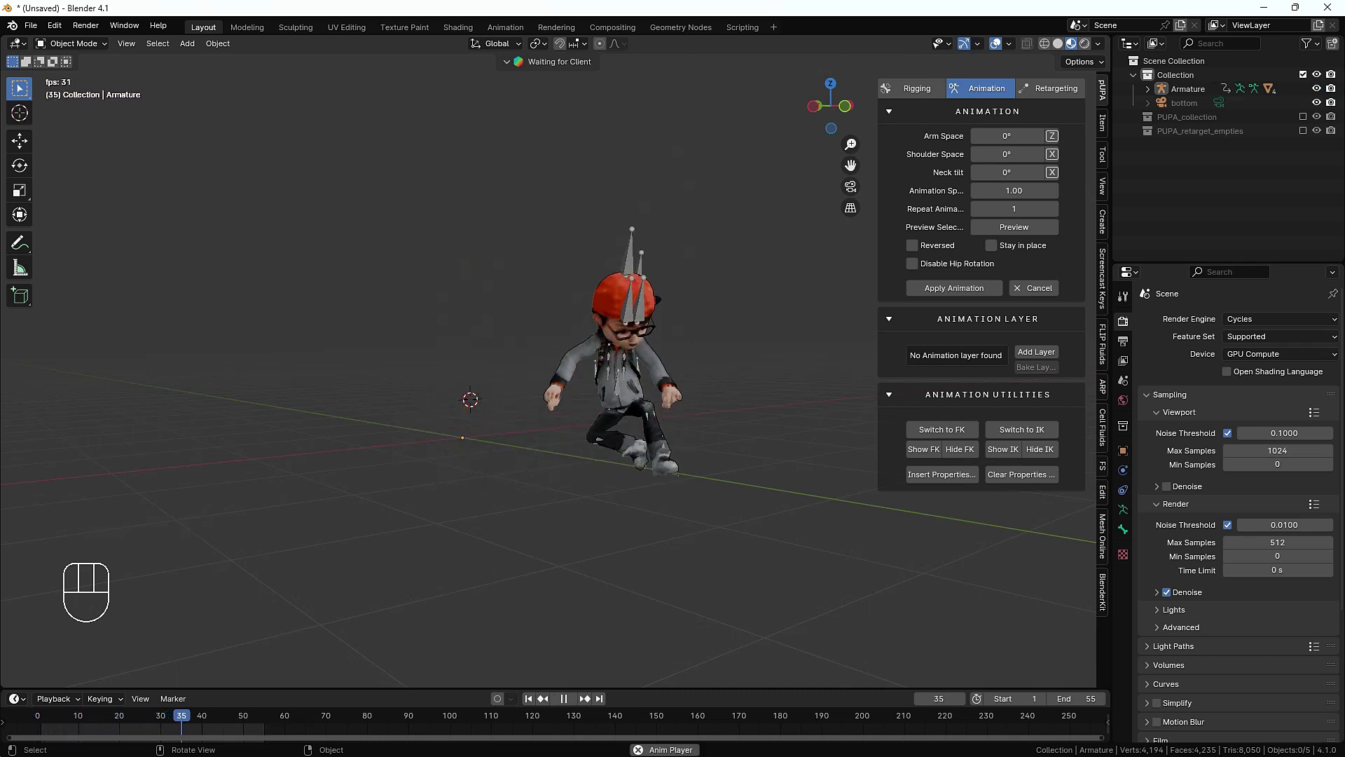
{"action": "key", "text": "space"}
{"action": "left_click", "coordinate": [528, 699]}
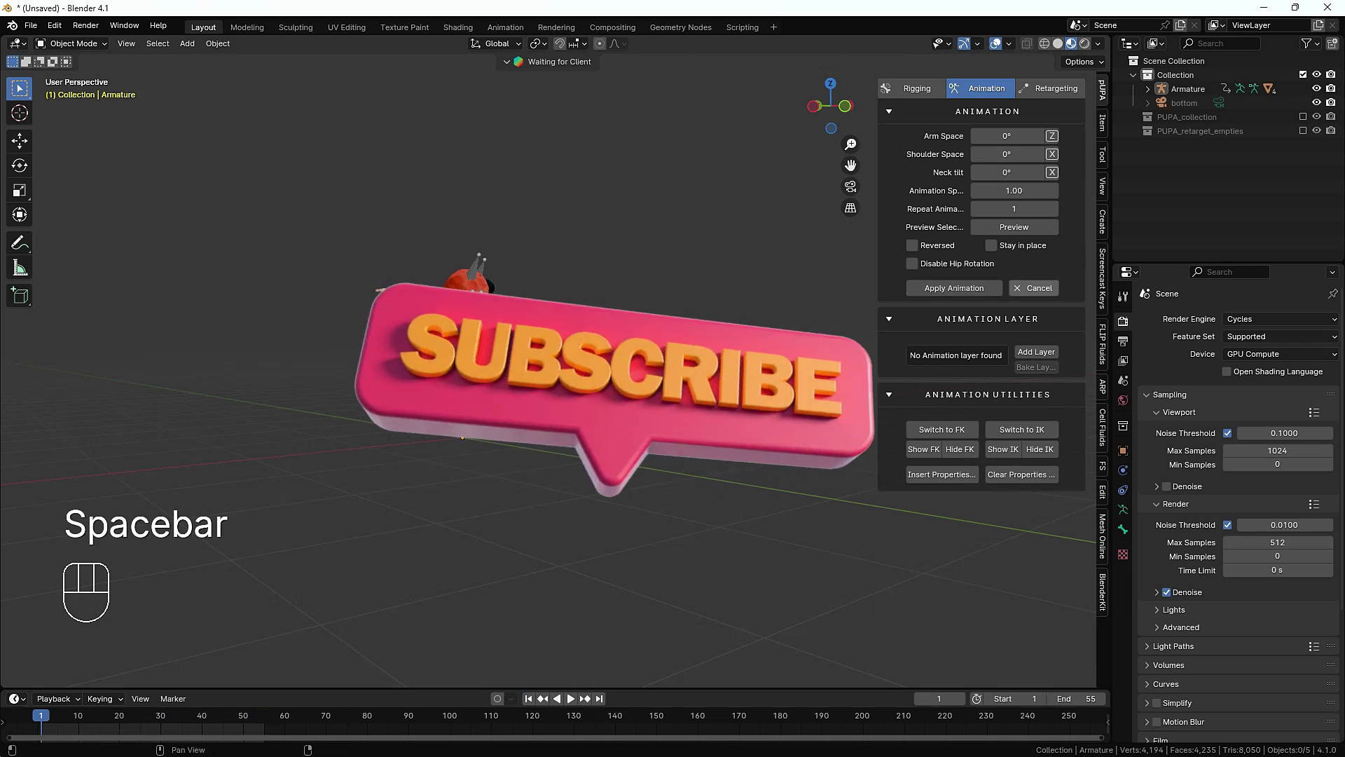
{"action": "left_click", "coordinate": [1033, 288]}
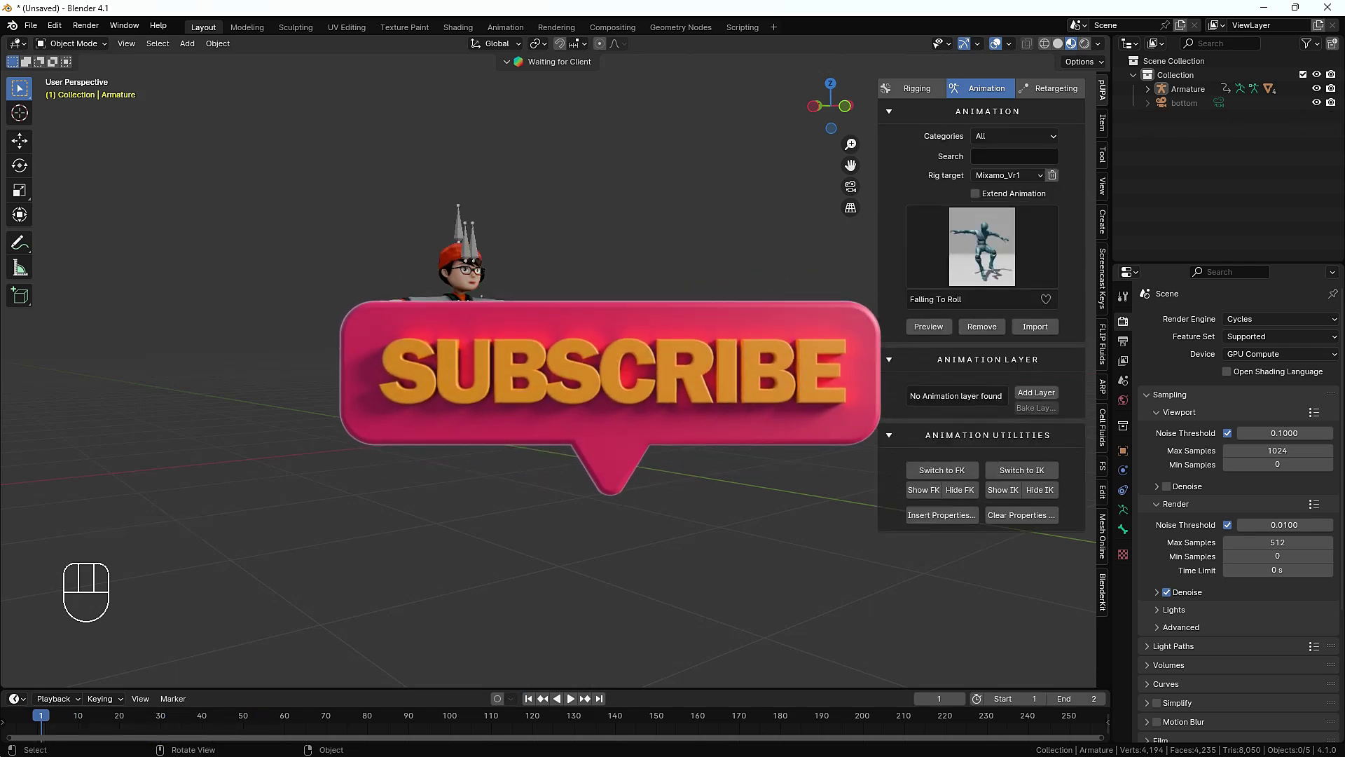